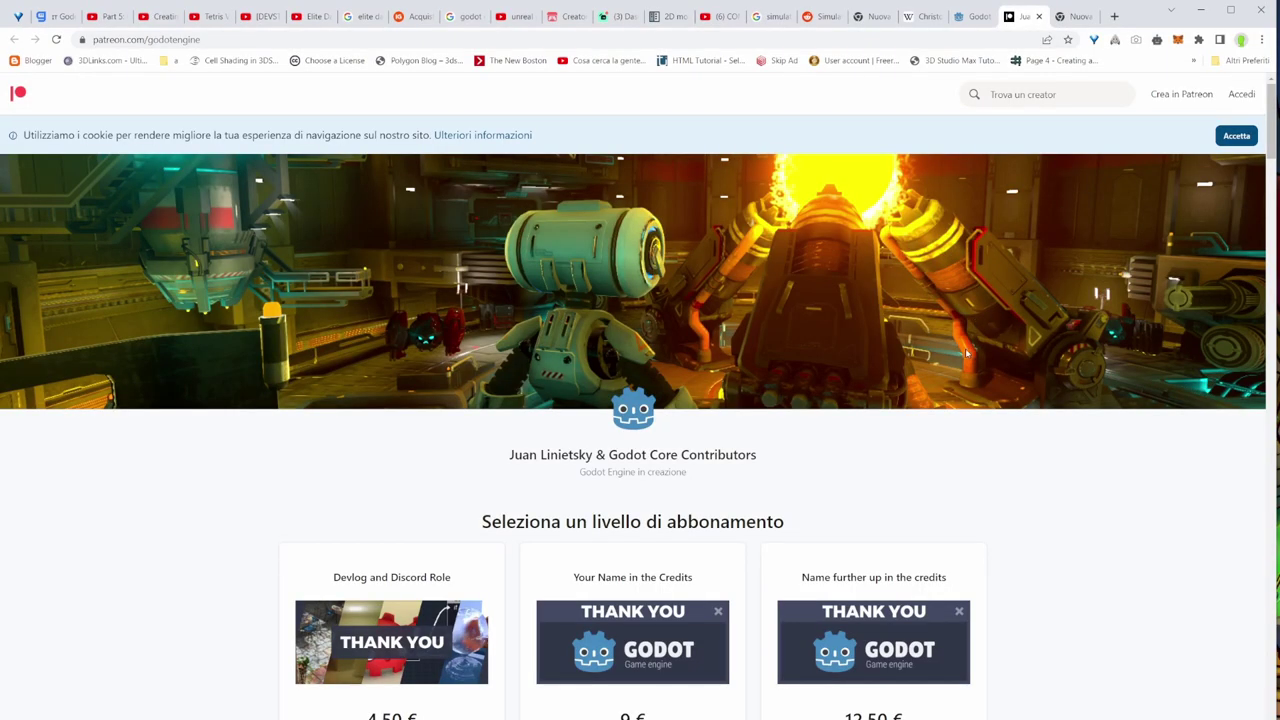
- Browse the Godot Engine Patreon tiers, then select and deselect the word 'un' in a tier heading
scroll(965, 348, down, 3)
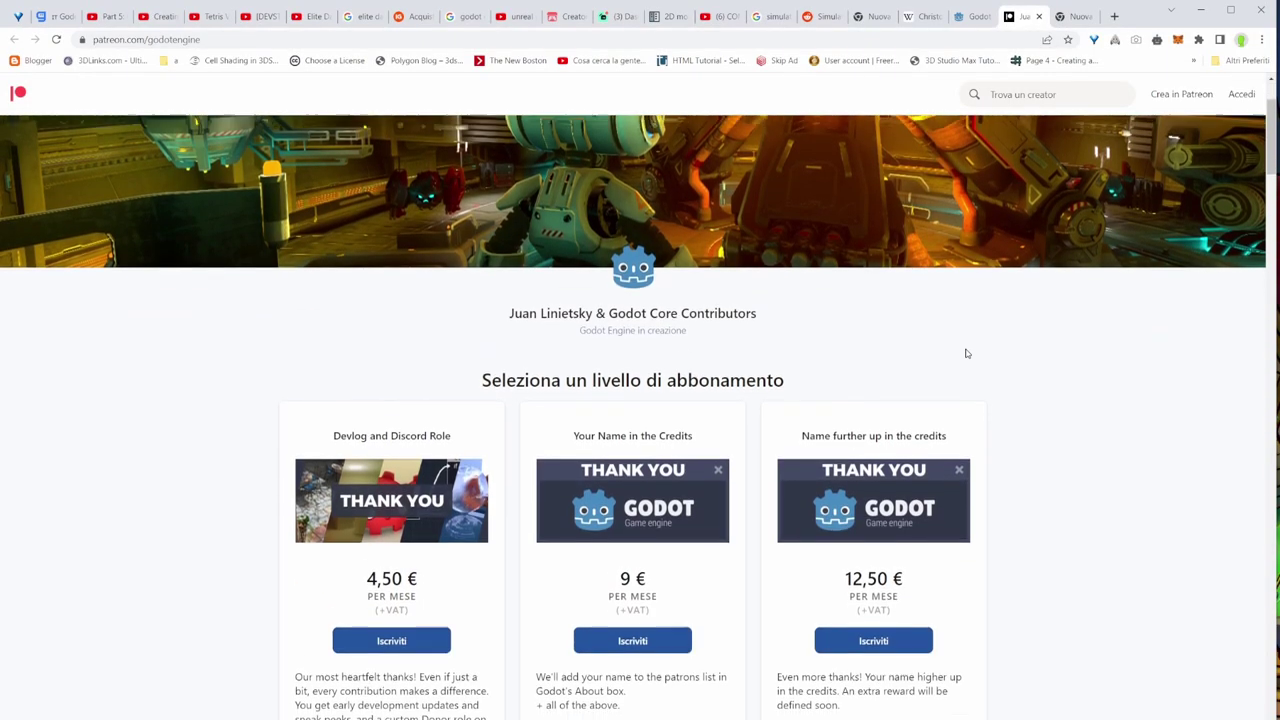
scroll(965, 352, up, 1)
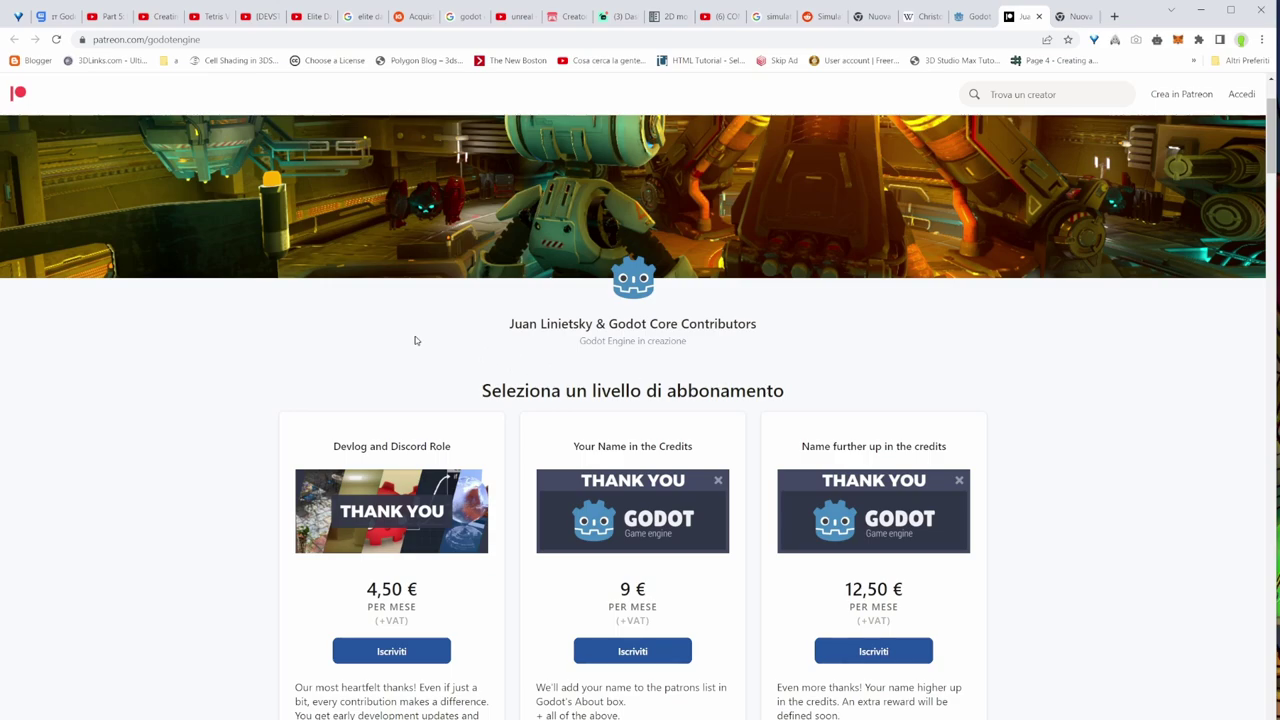
double_click(567, 391)
click(575, 386)
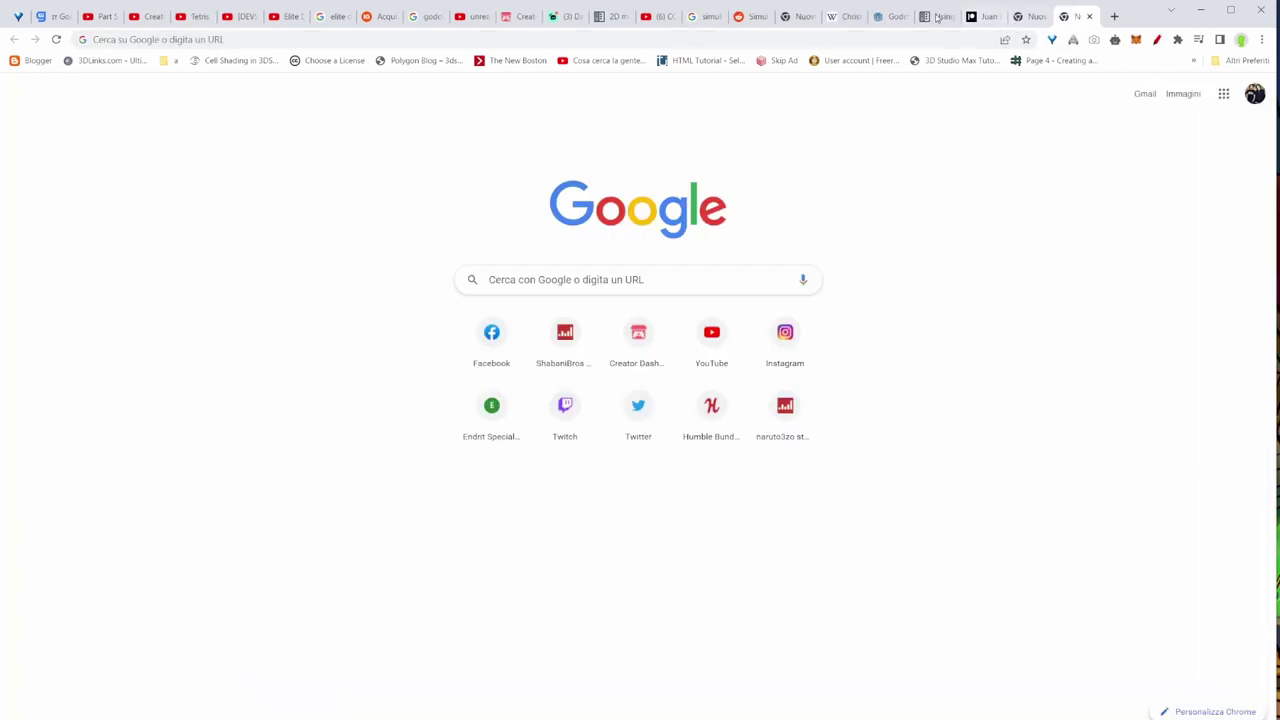
- On the Godot 3.5 article, turn on annotations and highlight the 'Physics interpolation in 3D' heading in red
click(889, 16)
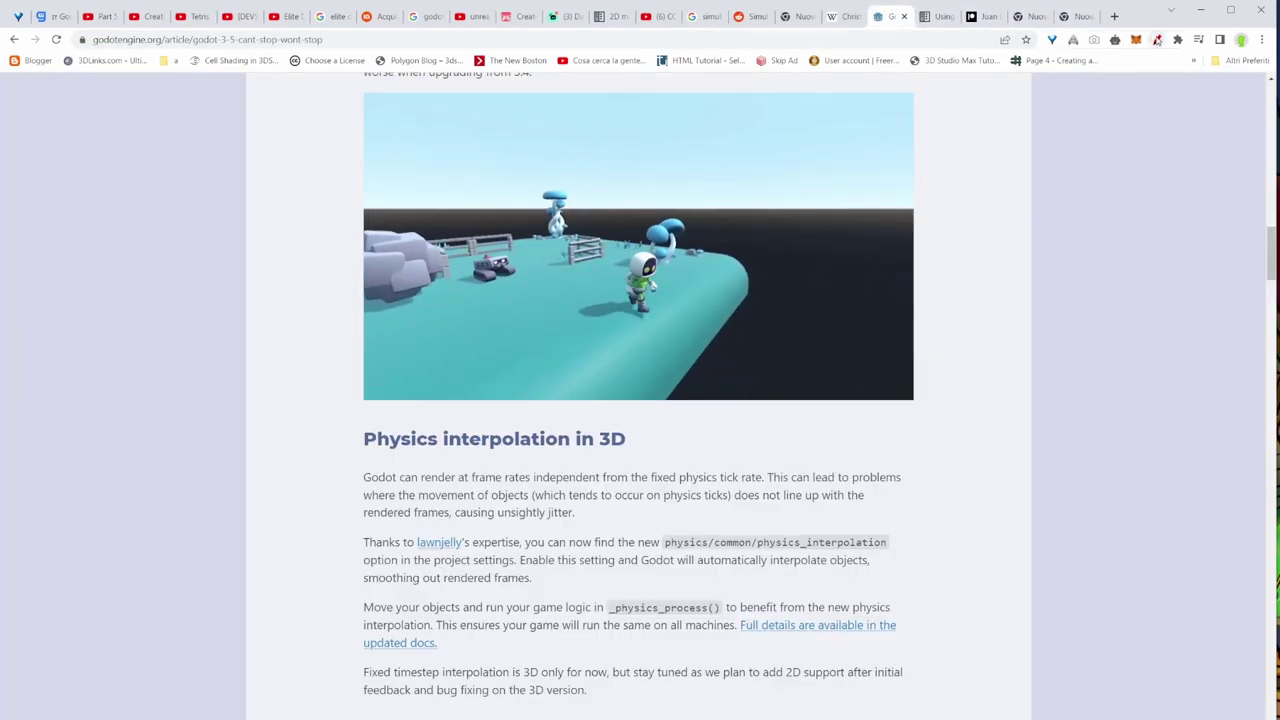
click(1157, 40)
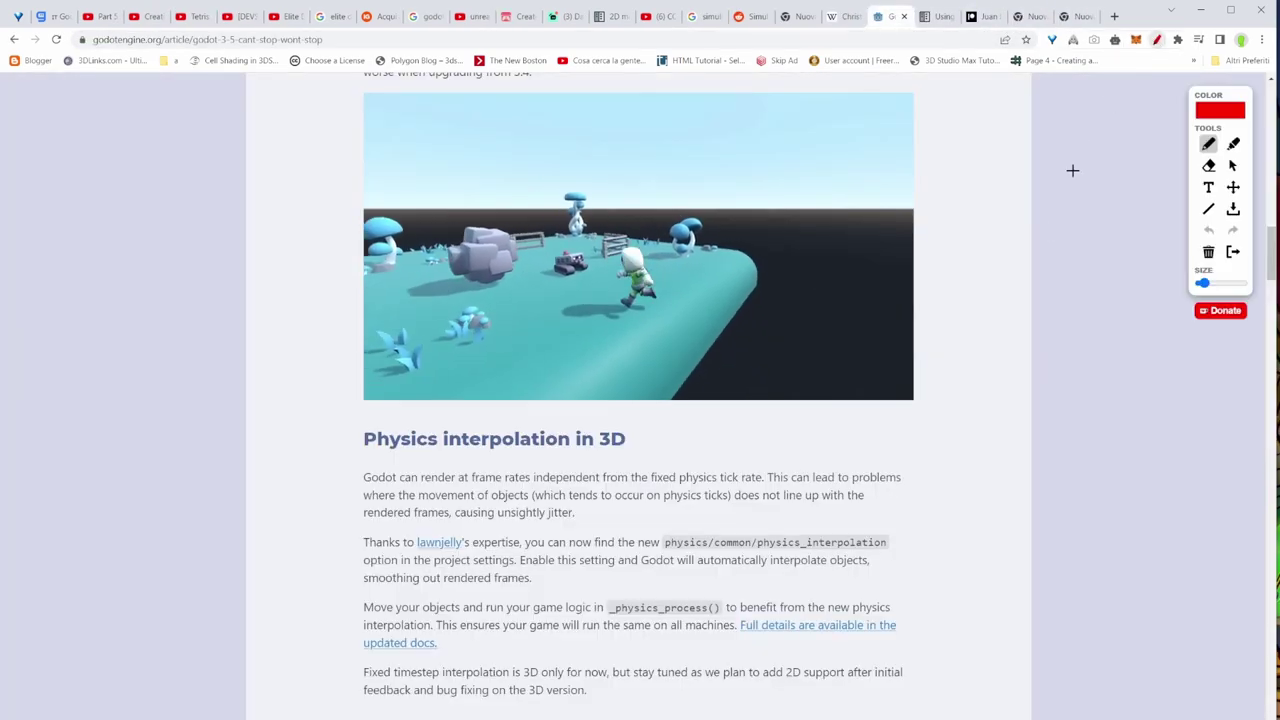
click(1235, 145)
drag(352, 437, 646, 440)
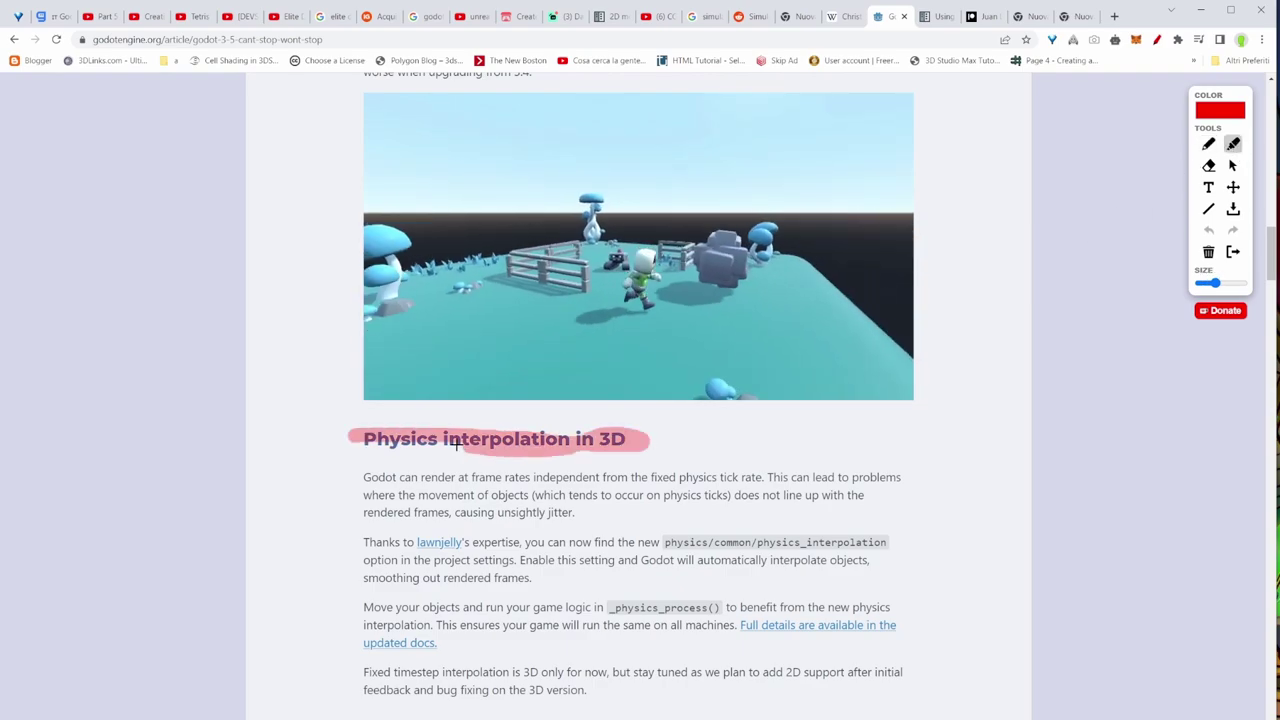
drag(456, 446, 480, 438)
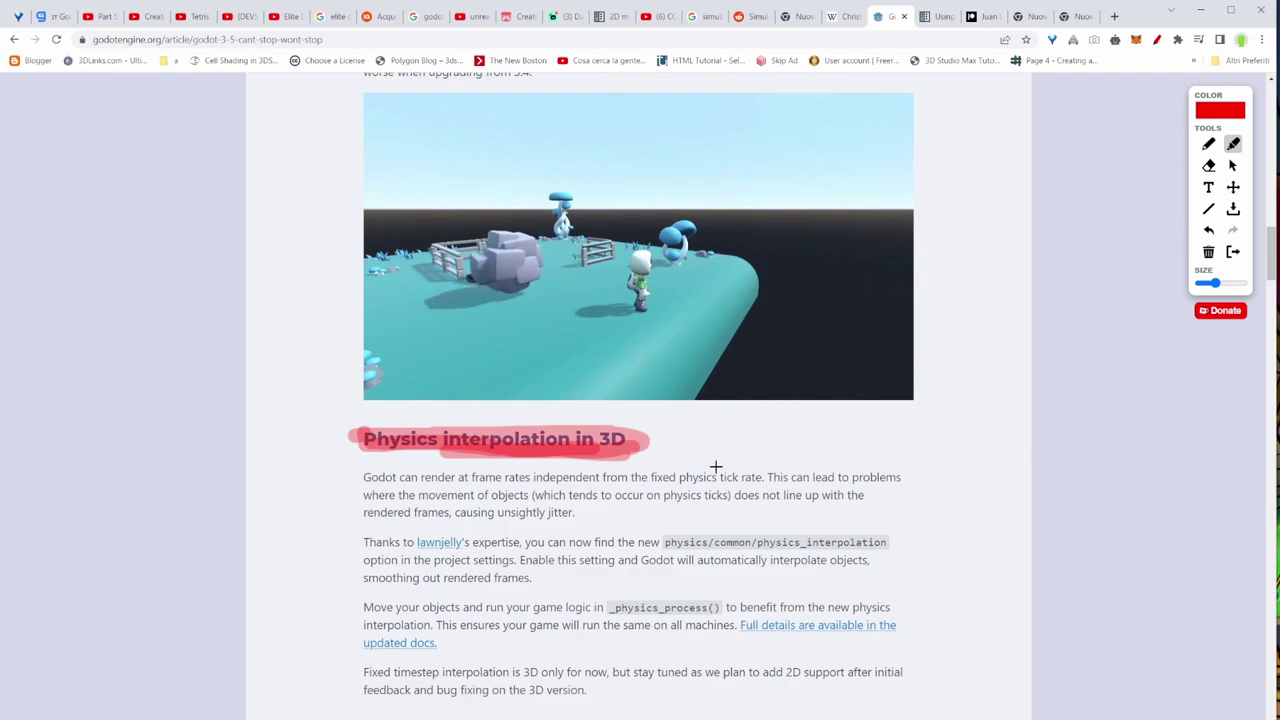
- Scroll down and highlight the 'Better tweening with SceneTreeTween' heading in red
scroll(620, 460, down, 1)
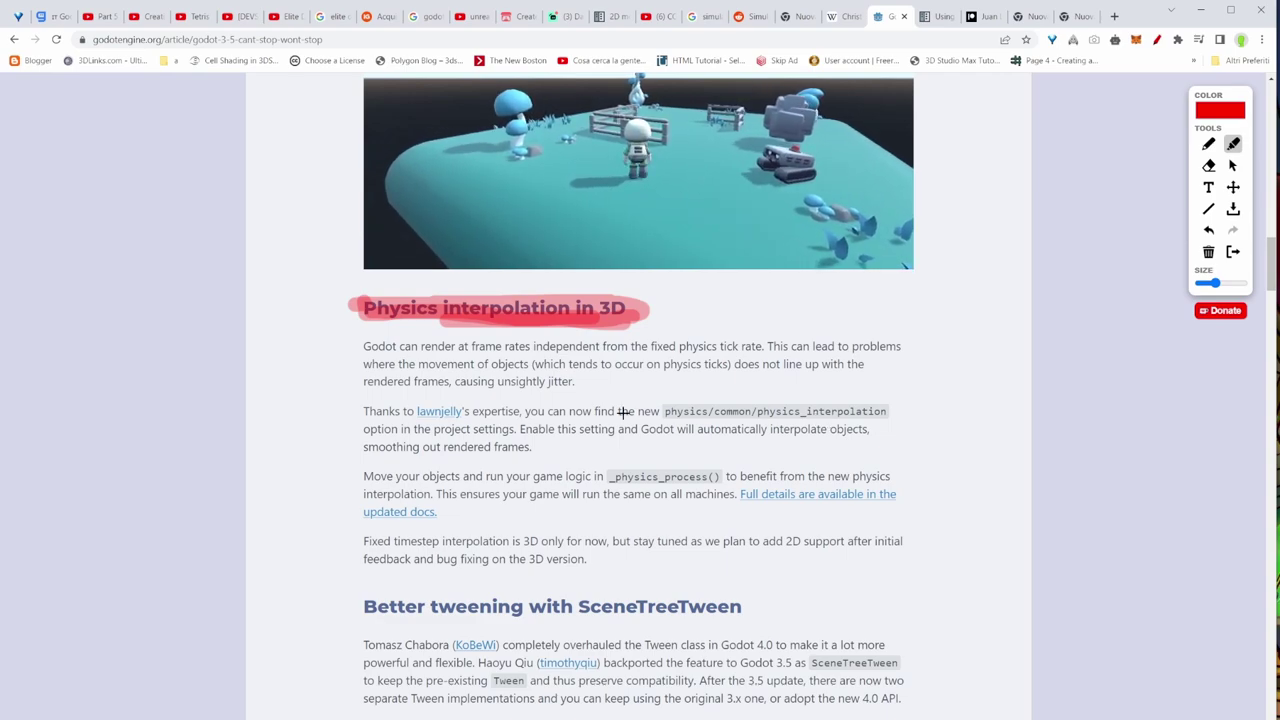
scroll(622, 411, down, 3)
drag(346, 355, 812, 362)
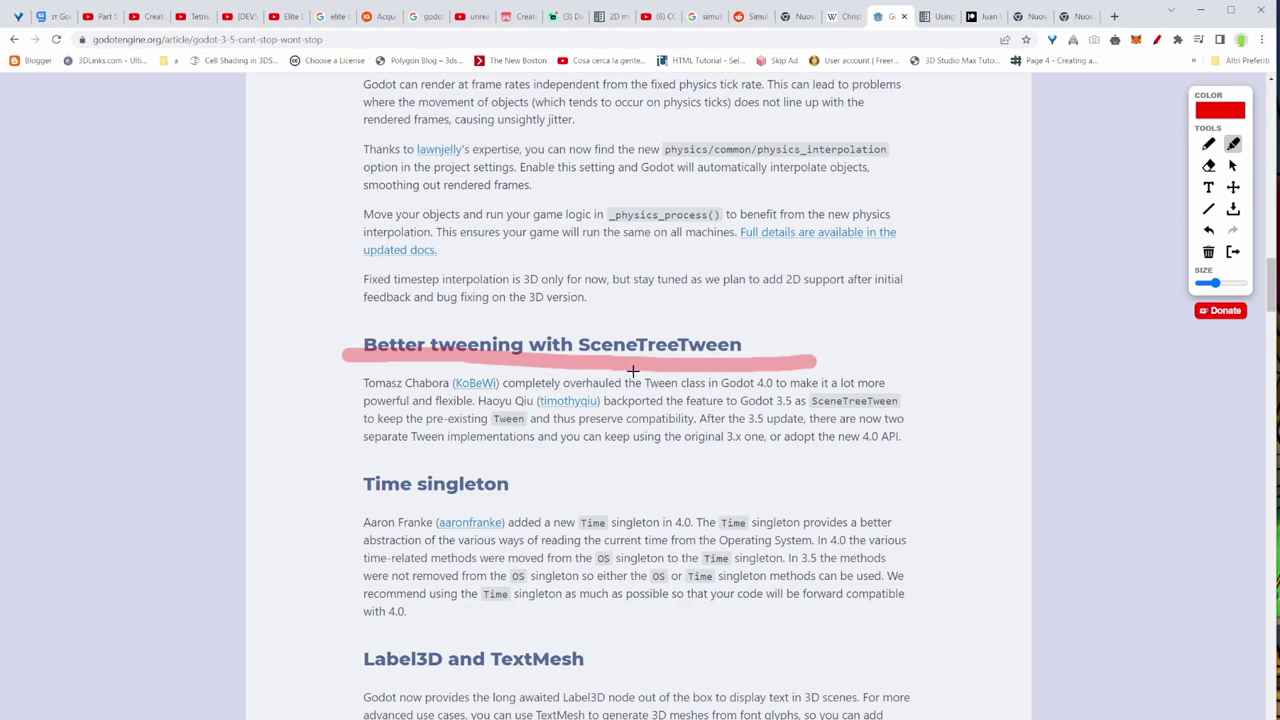
scroll(633, 371, up, 1)
scroll(645, 383, down, 1)
- Loop the Time singleton section in yellow, then highlight the 'Label3D and TextMesh' heading
scroll(921, 401, down, 4)
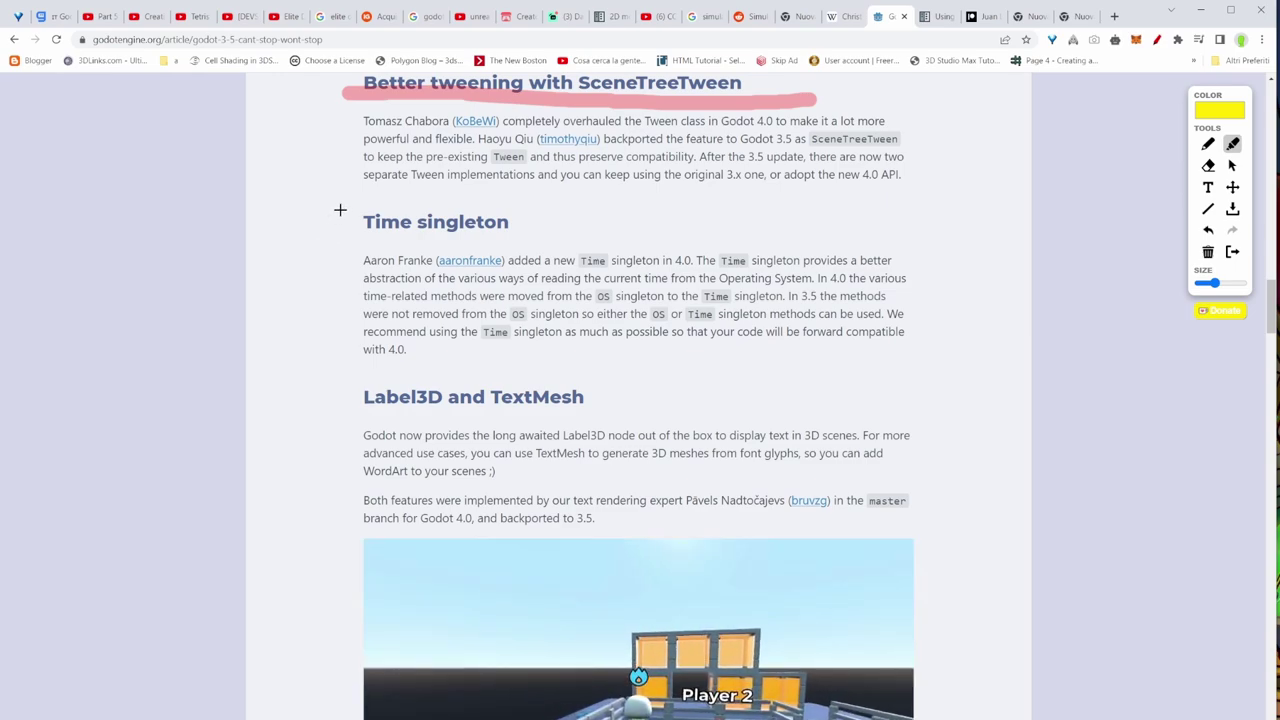
mouse_move(340, 207)
mouse_down()
mouse_move(335, 351)
mouse_move(365, 371)
mouse_move(444, 375)
mouse_move(689, 378)
mouse_move(922, 360)
mouse_move(945, 310)
mouse_move(950, 238)
mouse_up()
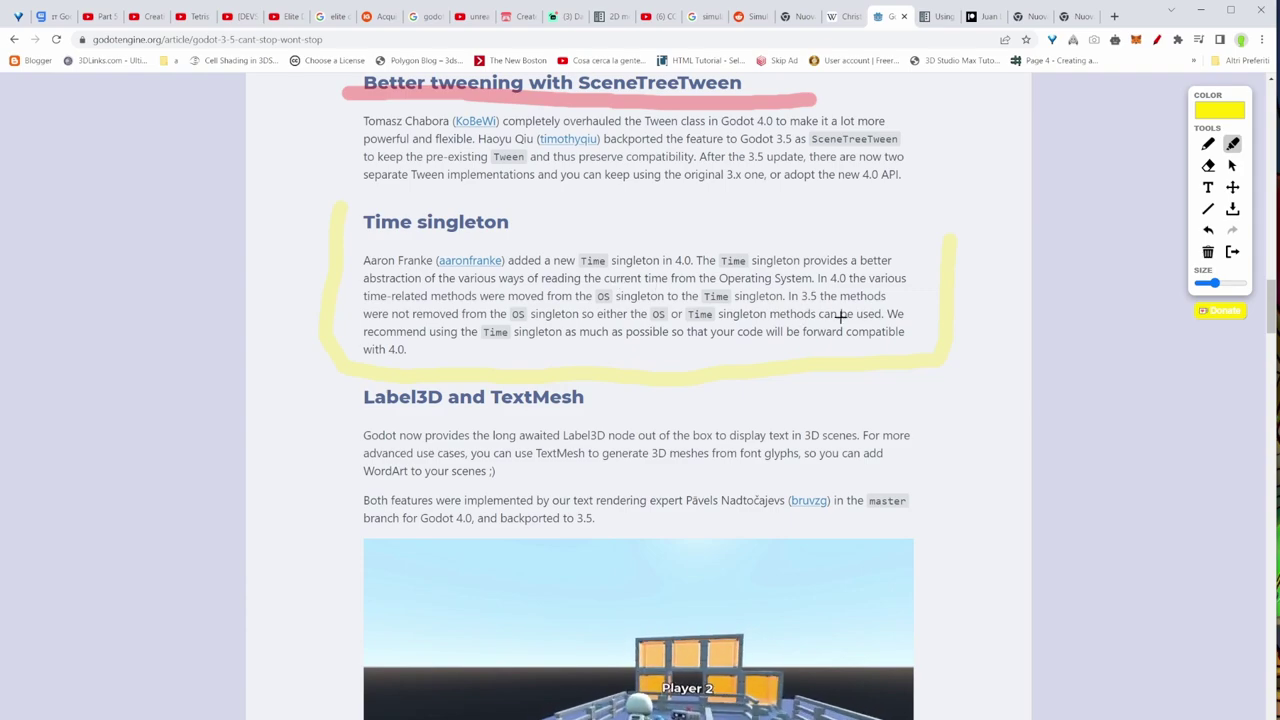
scroll(366, 134, down, 3)
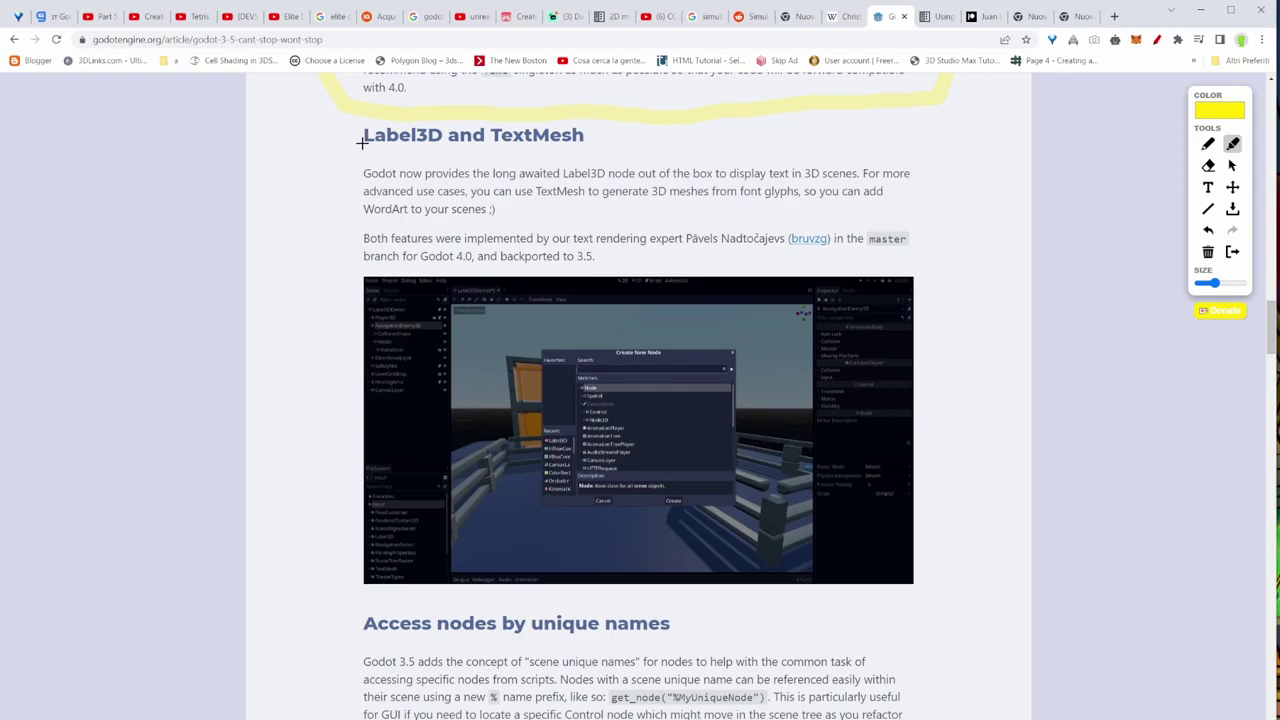
drag(349, 128, 588, 136)
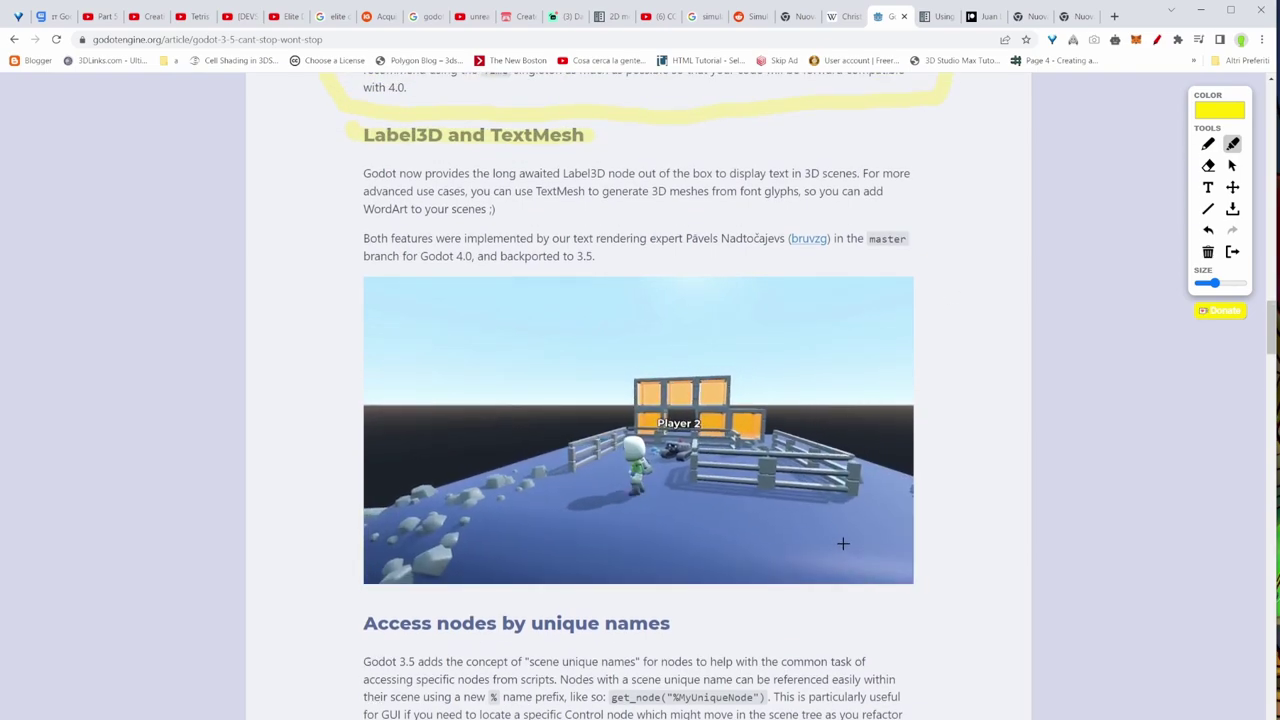
scroll(634, 450, down, 2)
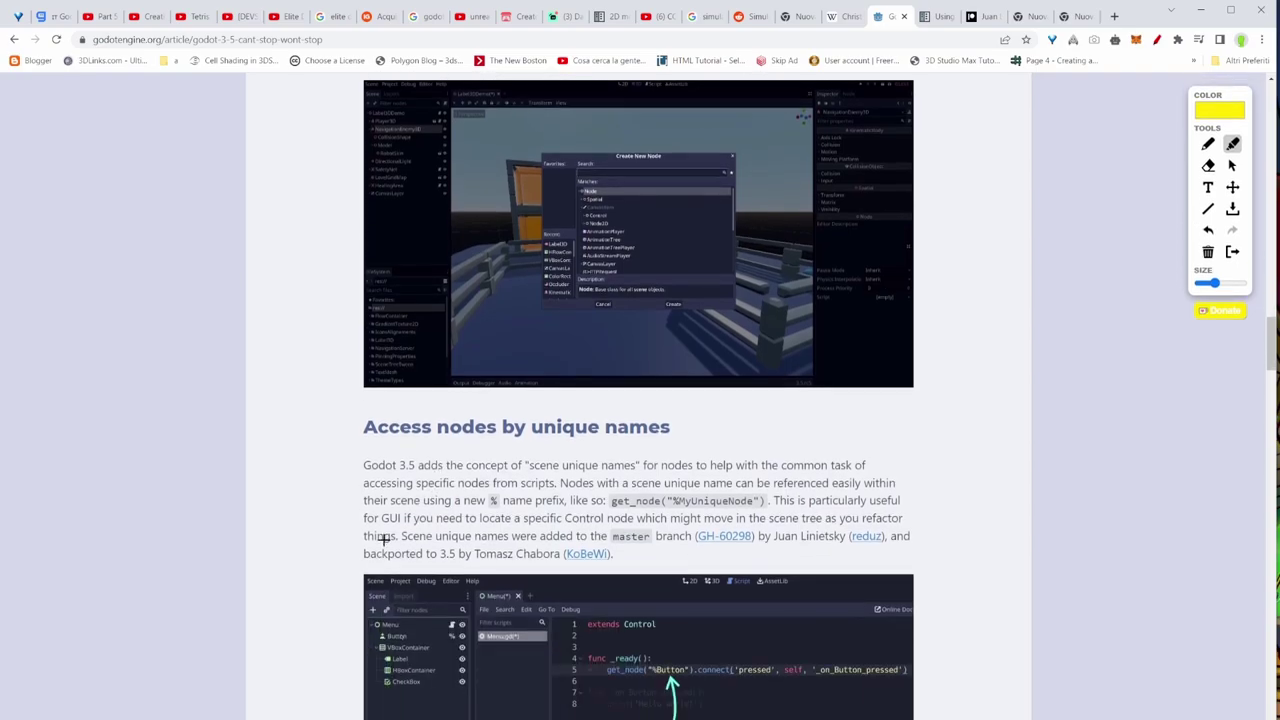
scroll(400, 443, down, 1)
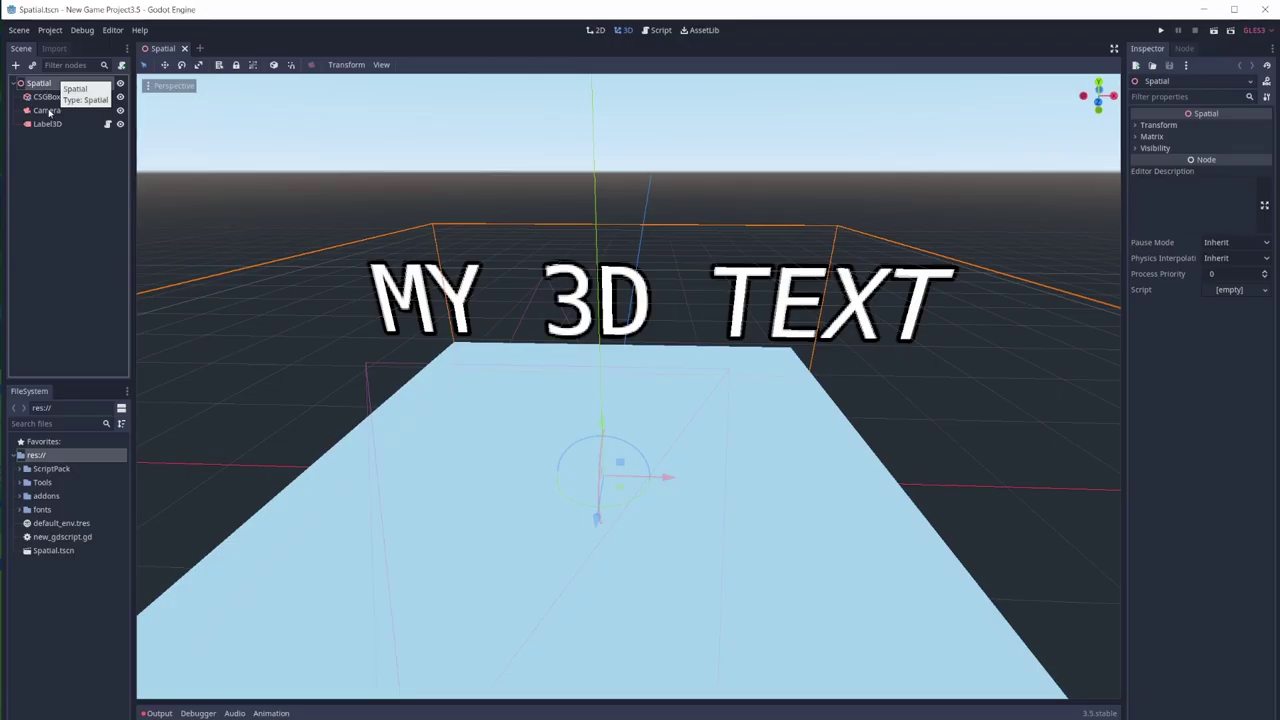
- Select the Label3D node and set its Billboard flag to Enabled
click(47, 124)
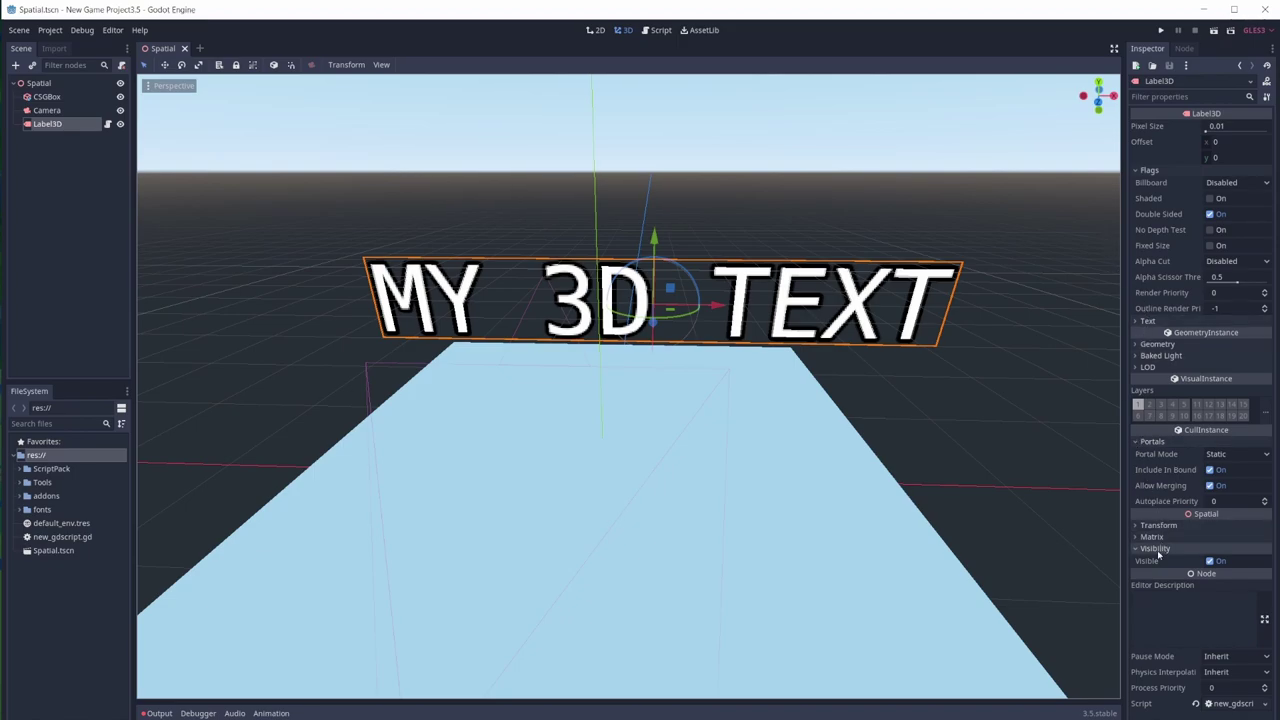
middle_drag(775, 262, 1110, 290)
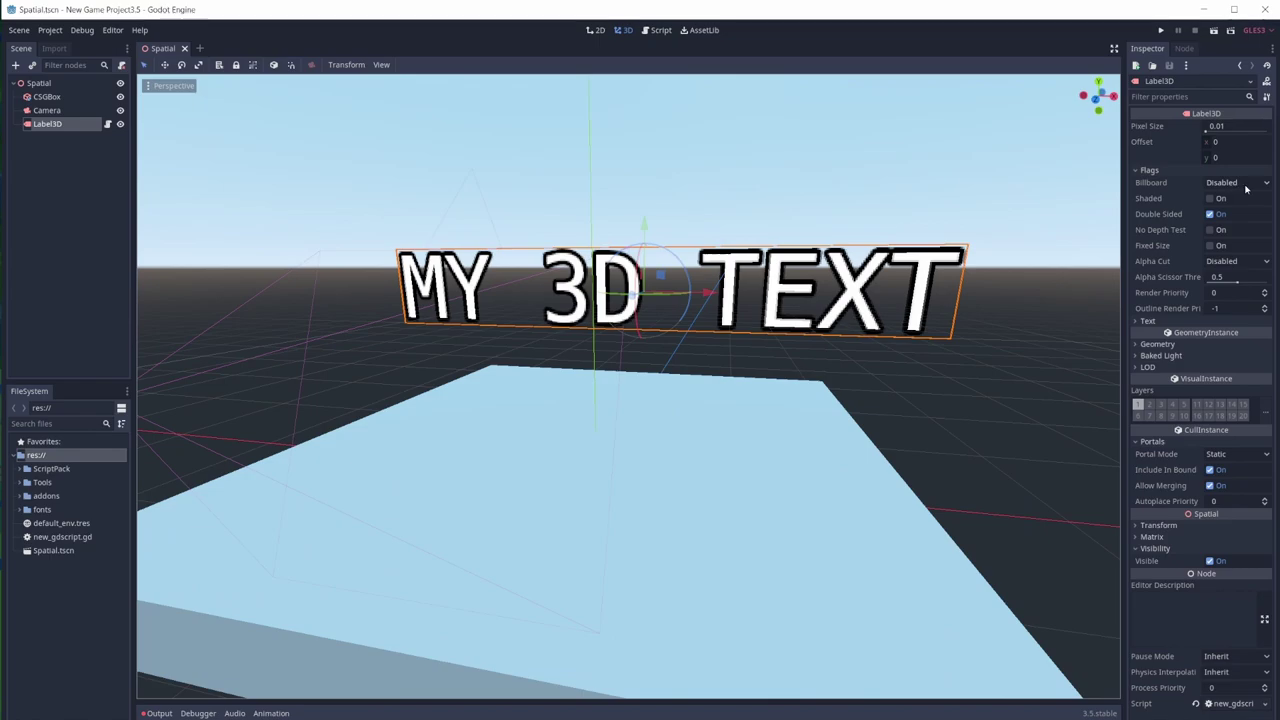
click(1245, 185)
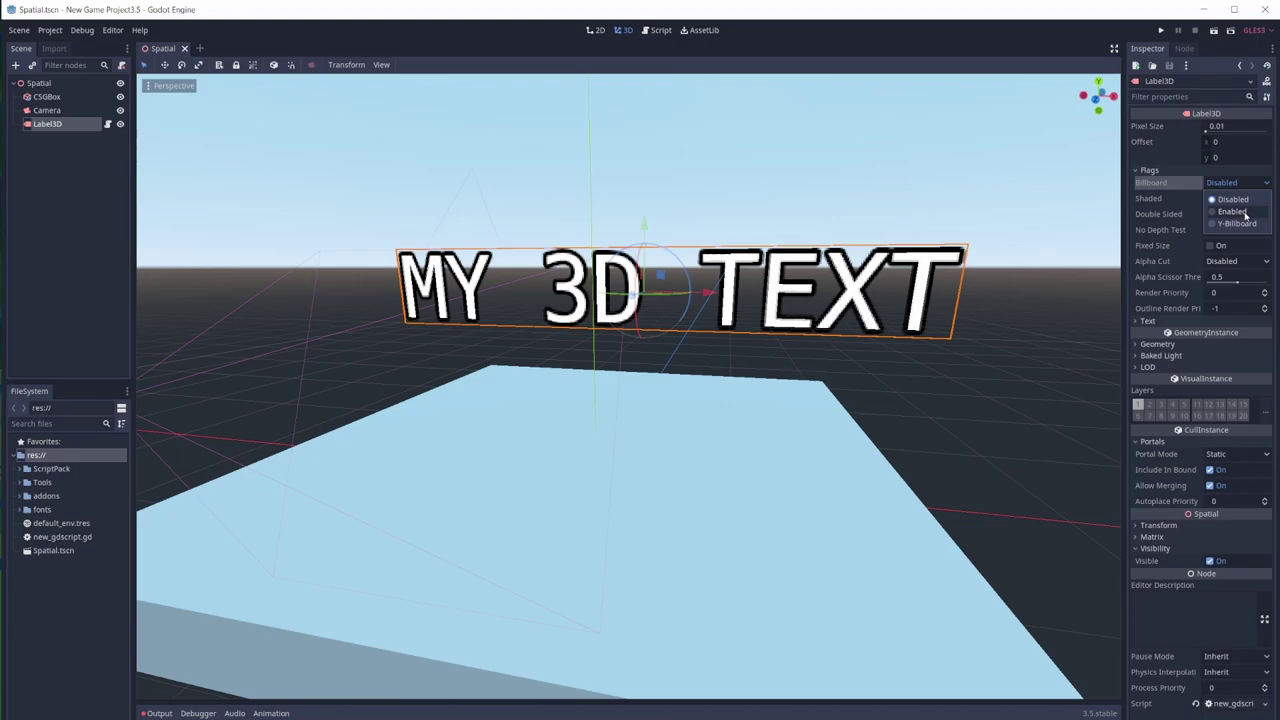
click(1166, 186)
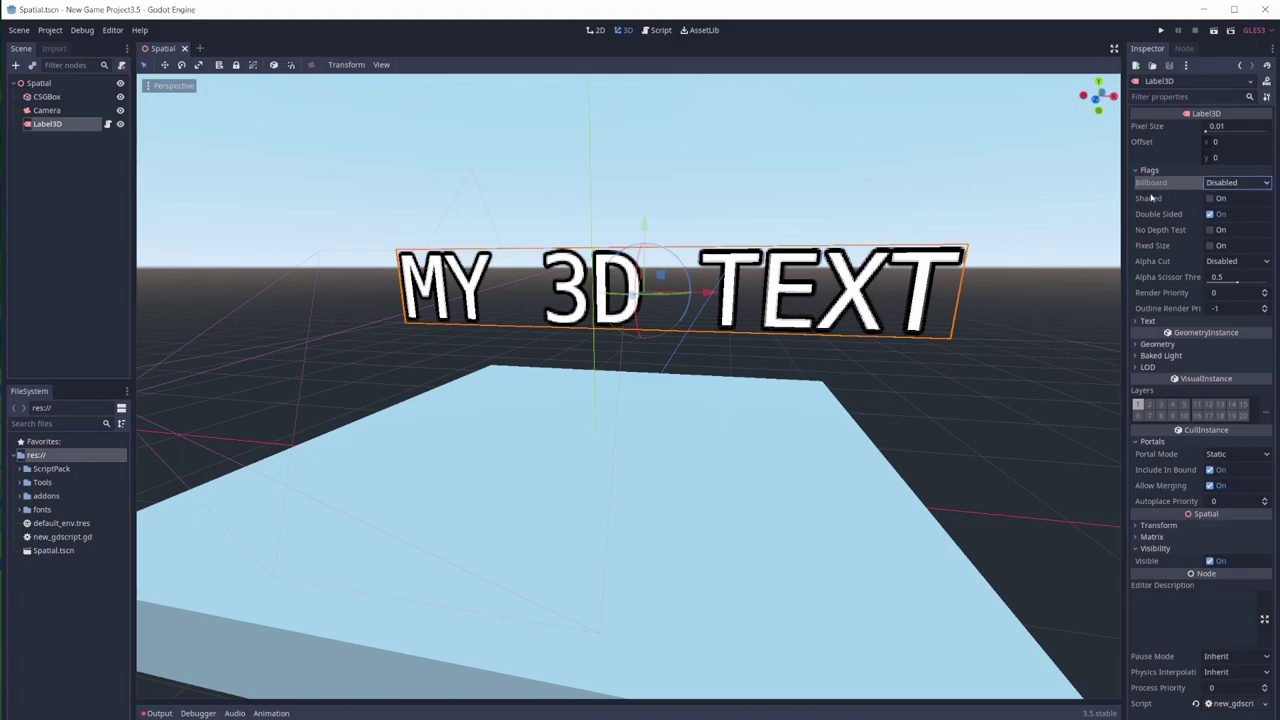
click(1238, 215)
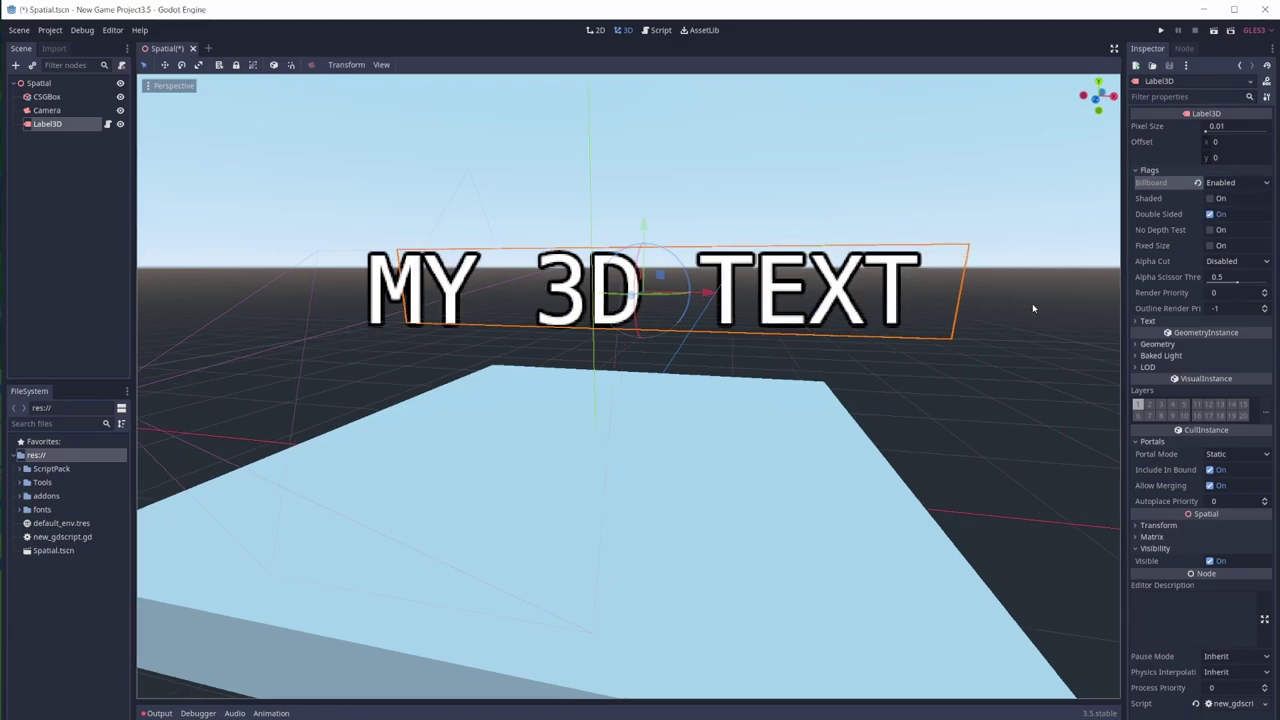
- Orbit the viewport from several angles to confirm 'MY 3D TEXT' keeps facing the camera
middle_drag(1034, 306, 975, 319)
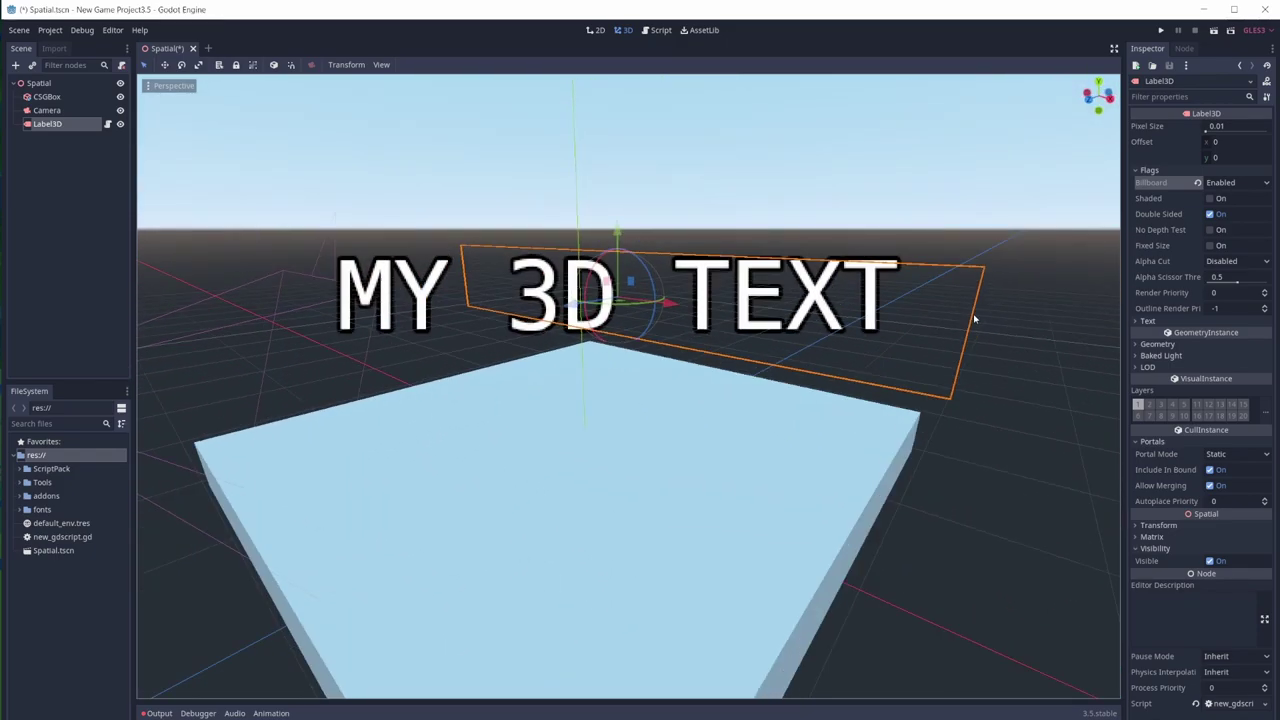
middle_drag(1088, 275, 1018, 270)
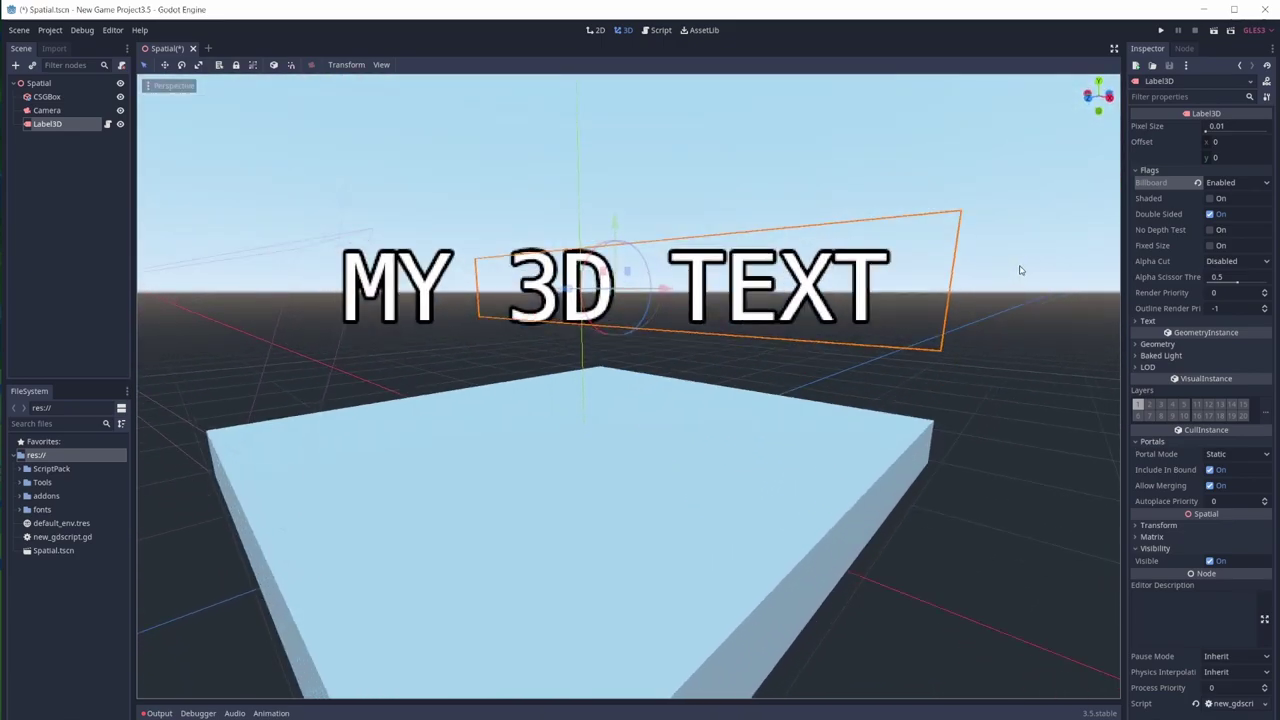
middle_drag(845, 318, 1008, 368)
middle_drag(1059, 299, 912, 330)
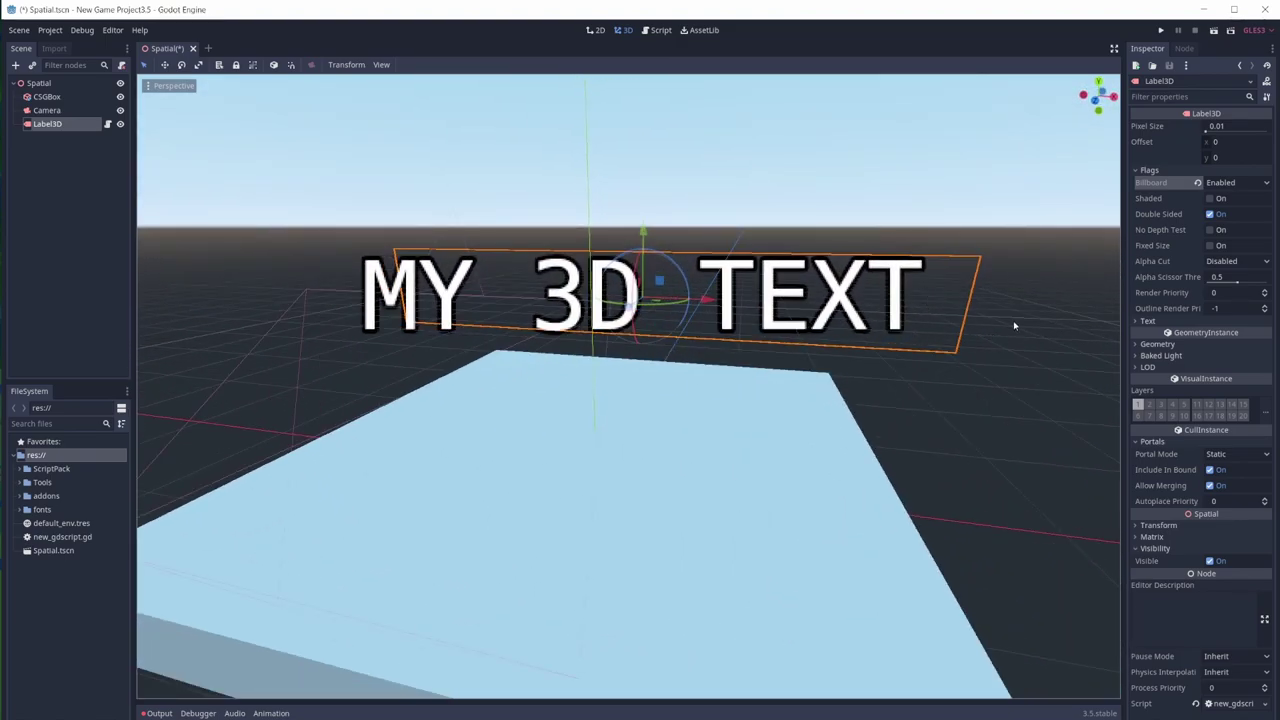
middle_drag(1013, 325, 941, 330)
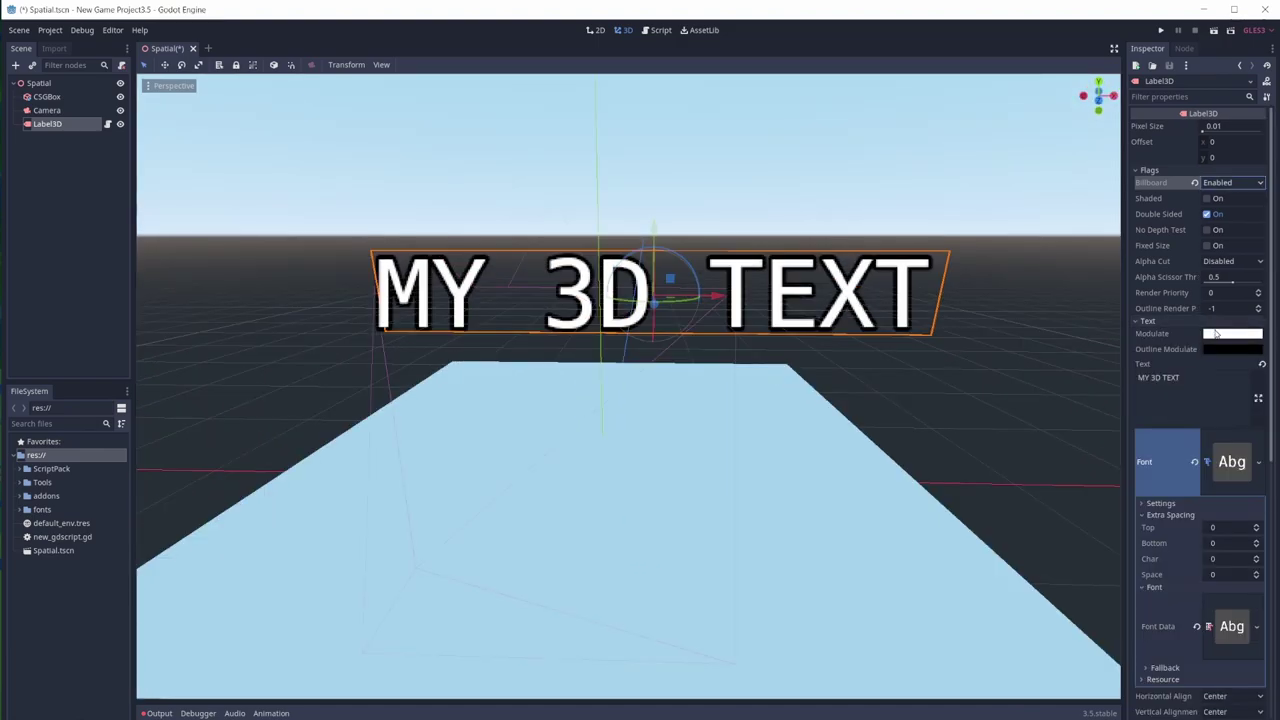
- Set the label's text colour to pure red
click(1230, 333)
click(1156, 82)
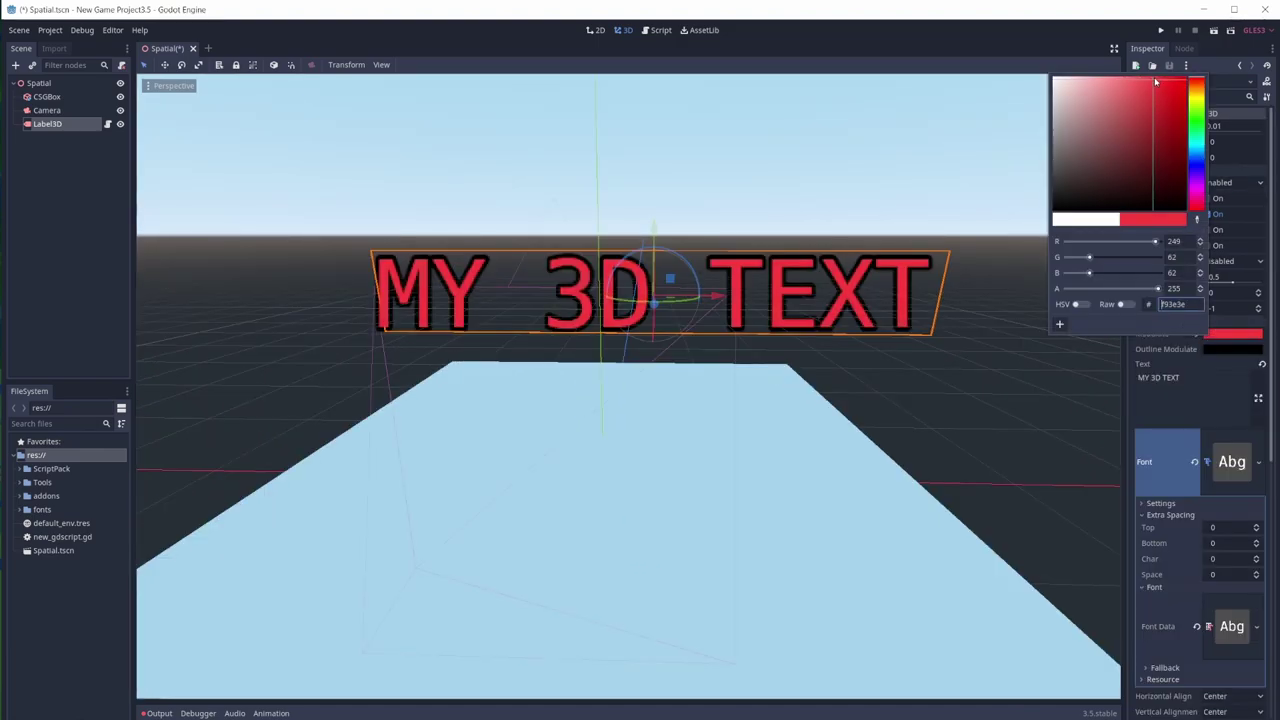
drag(1156, 82, 1187, 77)
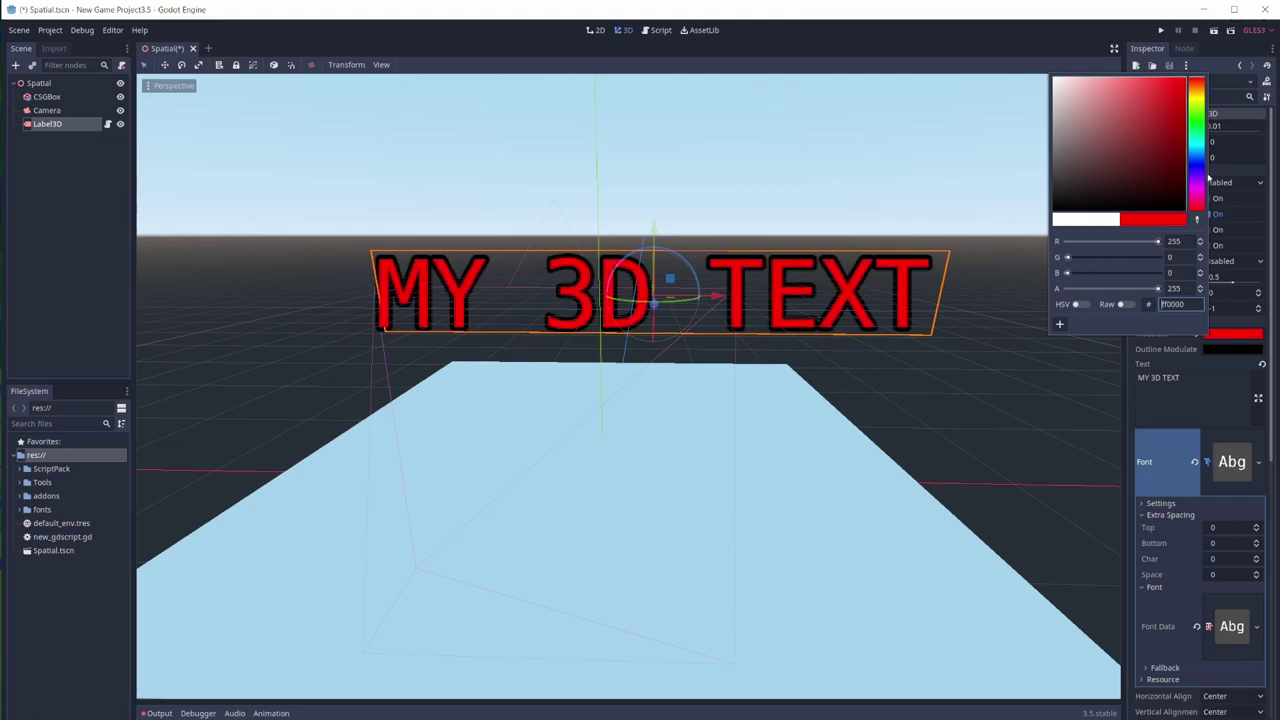
click(1164, 364)
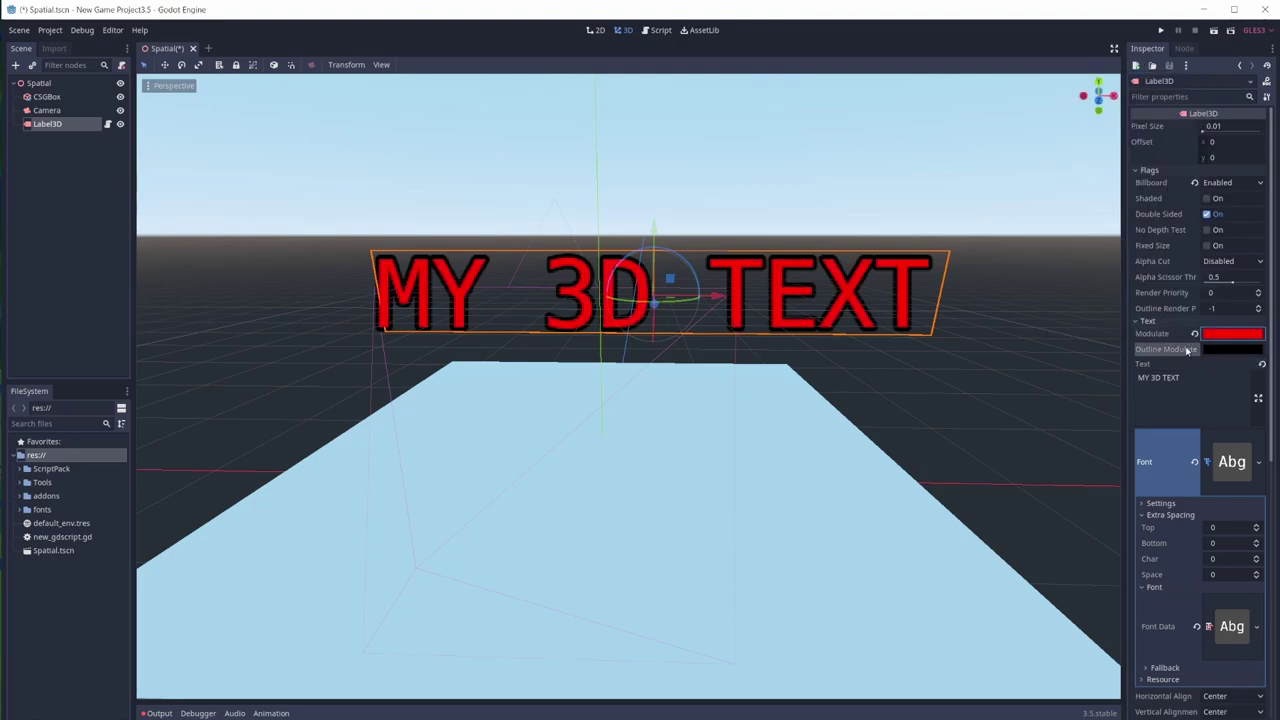
- Change the label's text outline colour to yellow
click(1226, 350)
drag(1198, 115, 1197, 119)
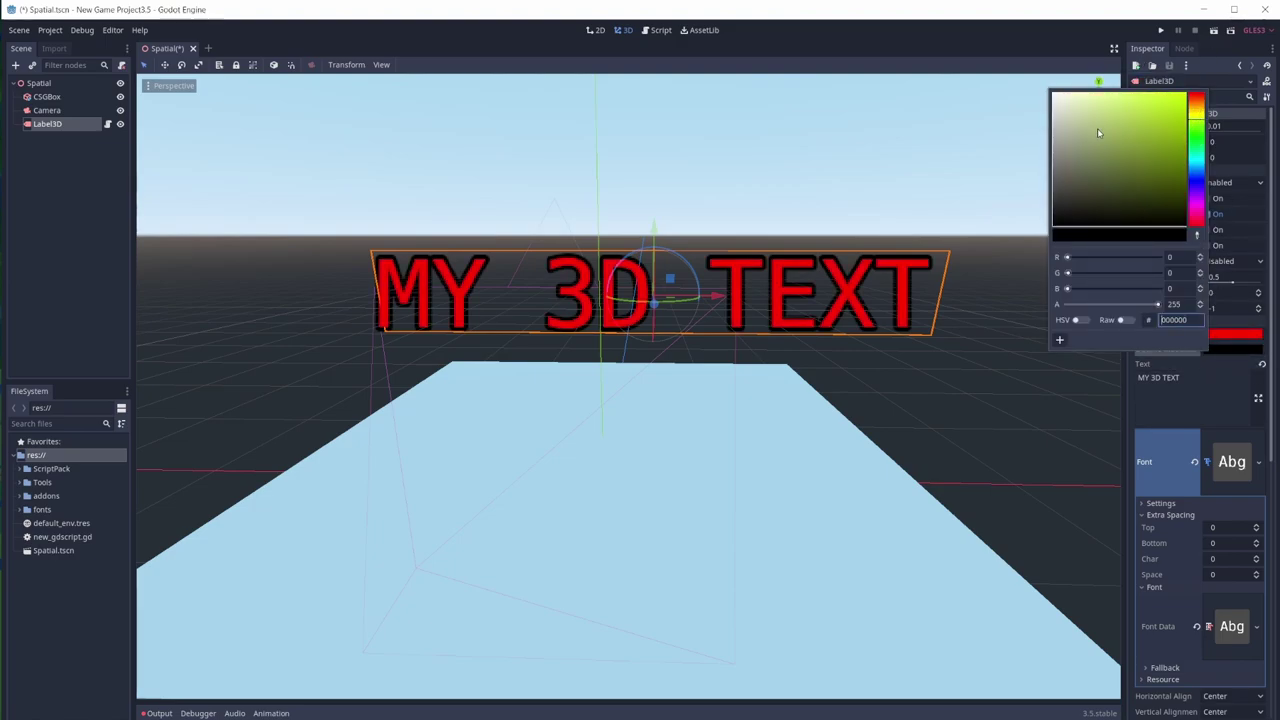
click(1186, 93)
click(1195, 117)
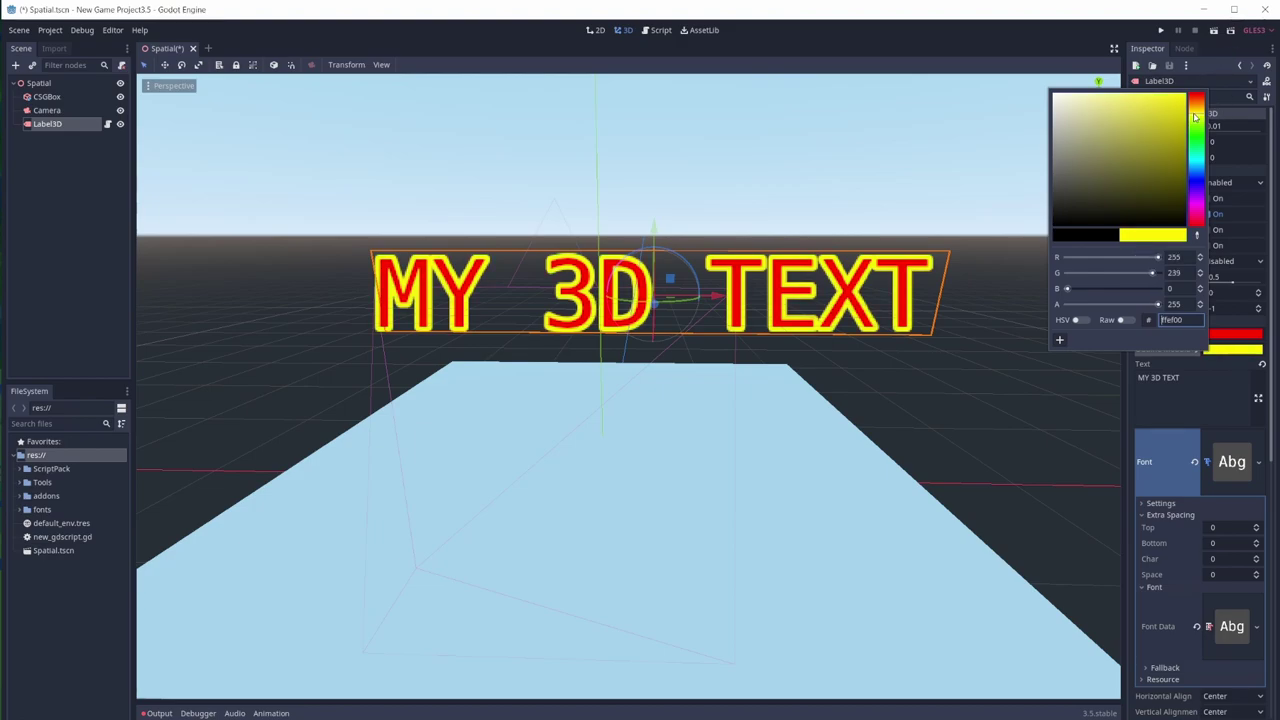
click(1214, 388)
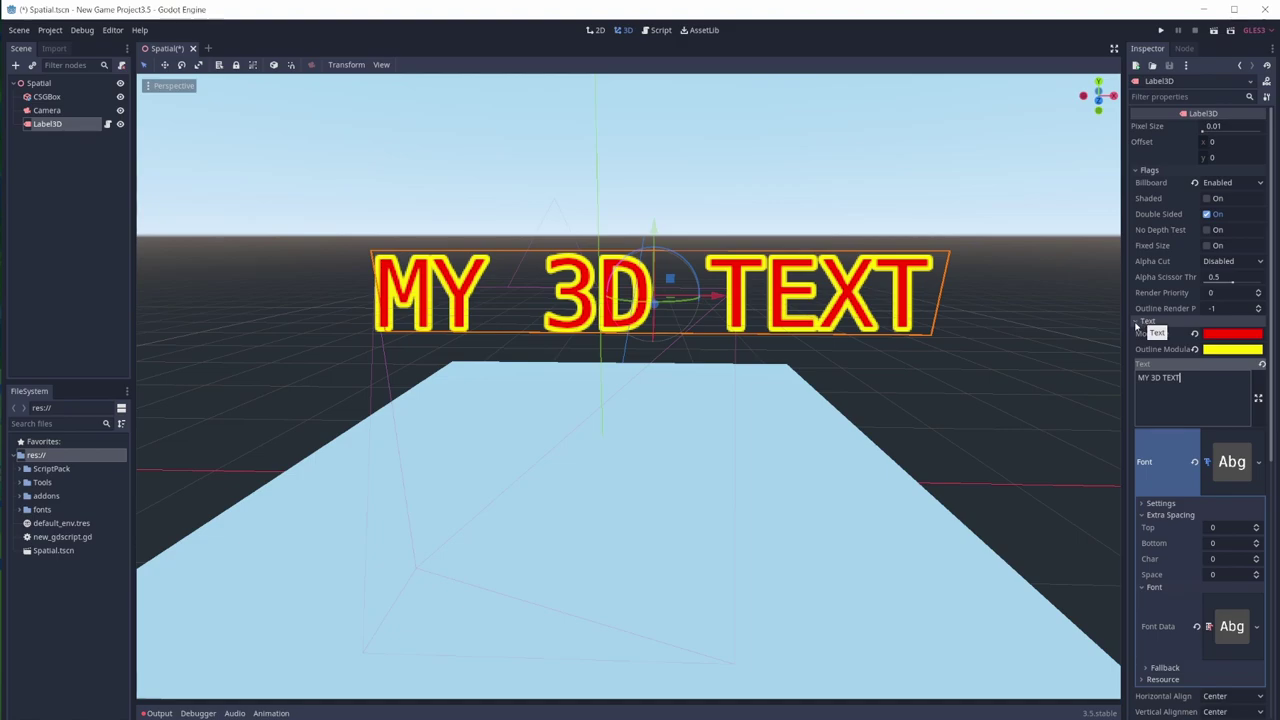
- Expand the Text section and Font resource properties, collapsing the font's Extra Spacing group
click(1138, 322)
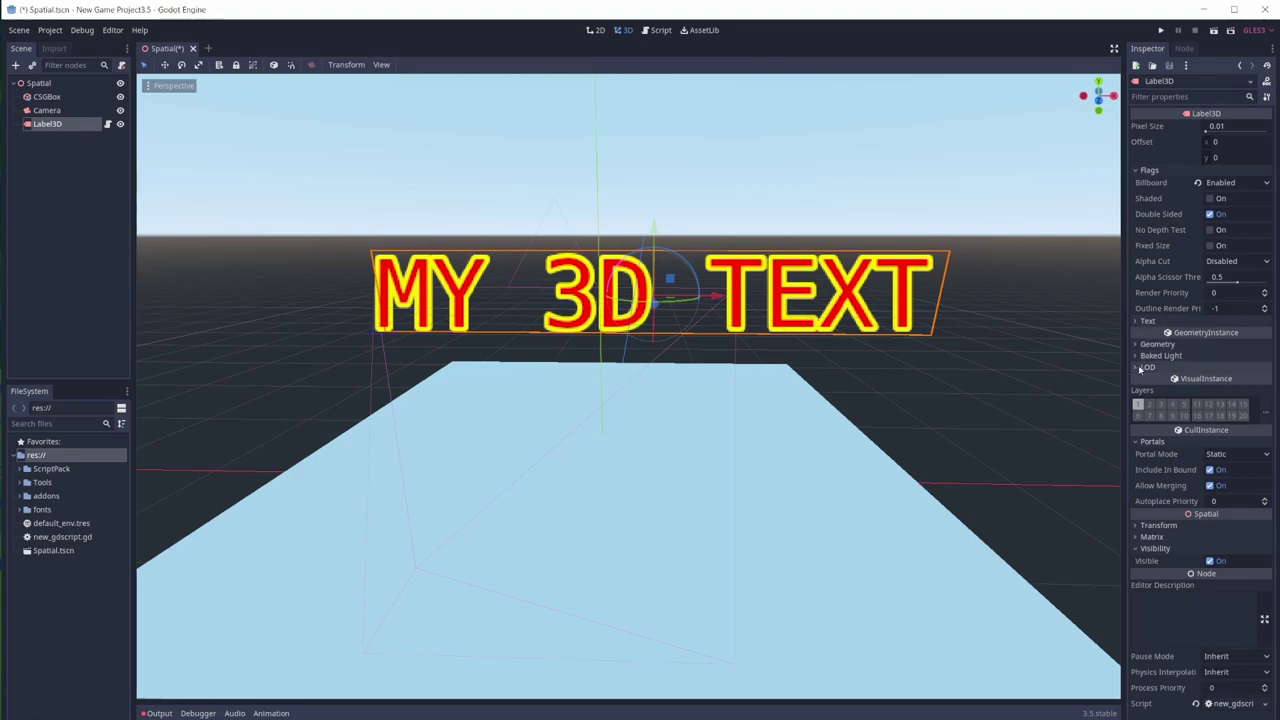
click(1140, 321)
scroll(1180, 330, down, 3)
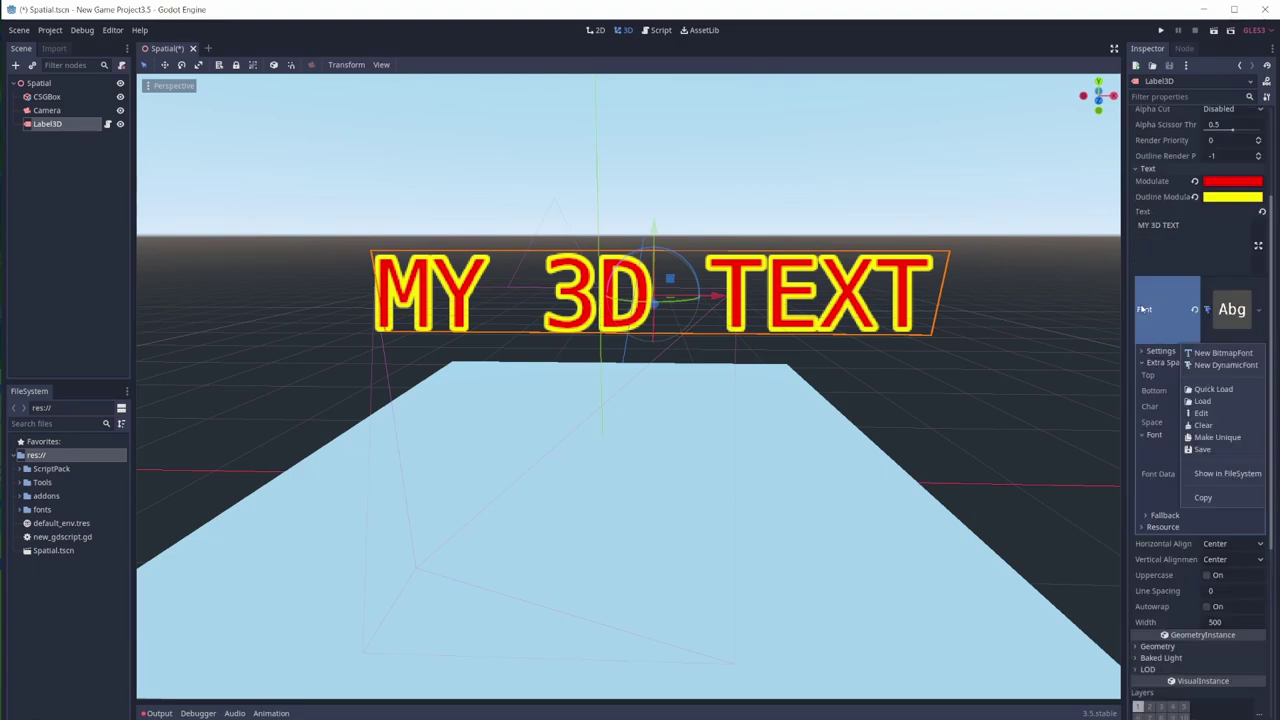
click(1230, 310)
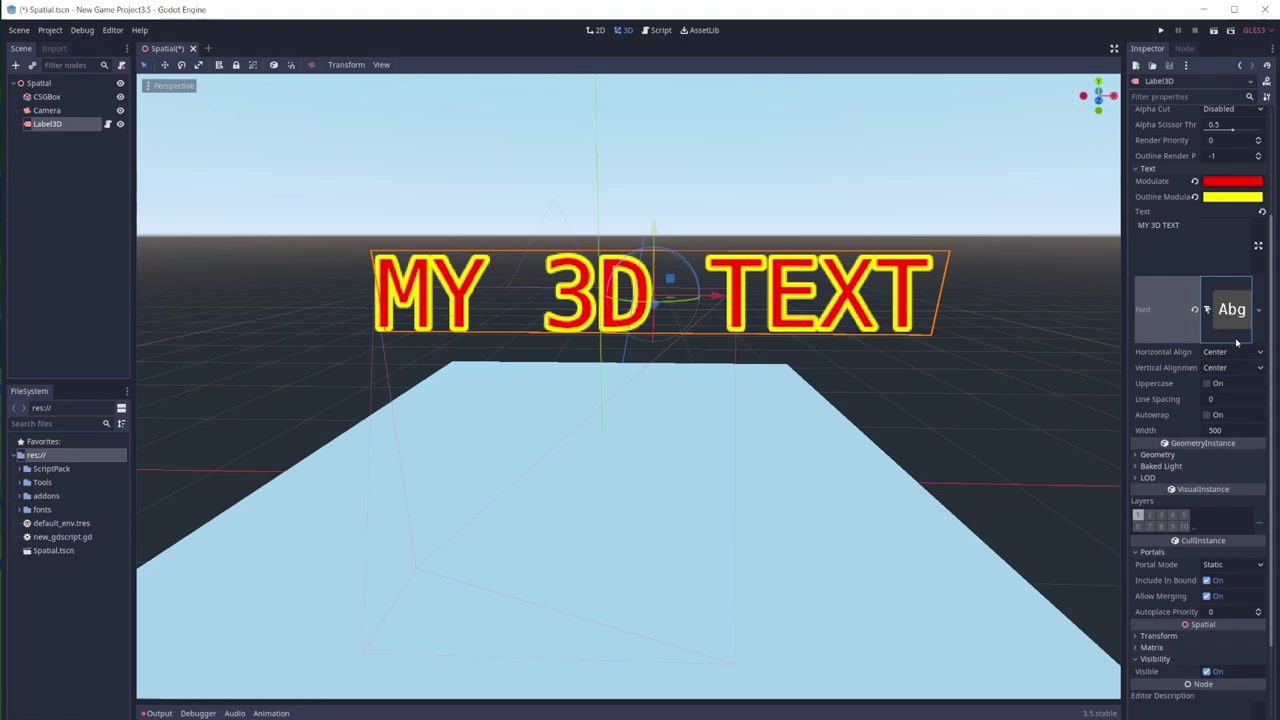
click(1243, 314)
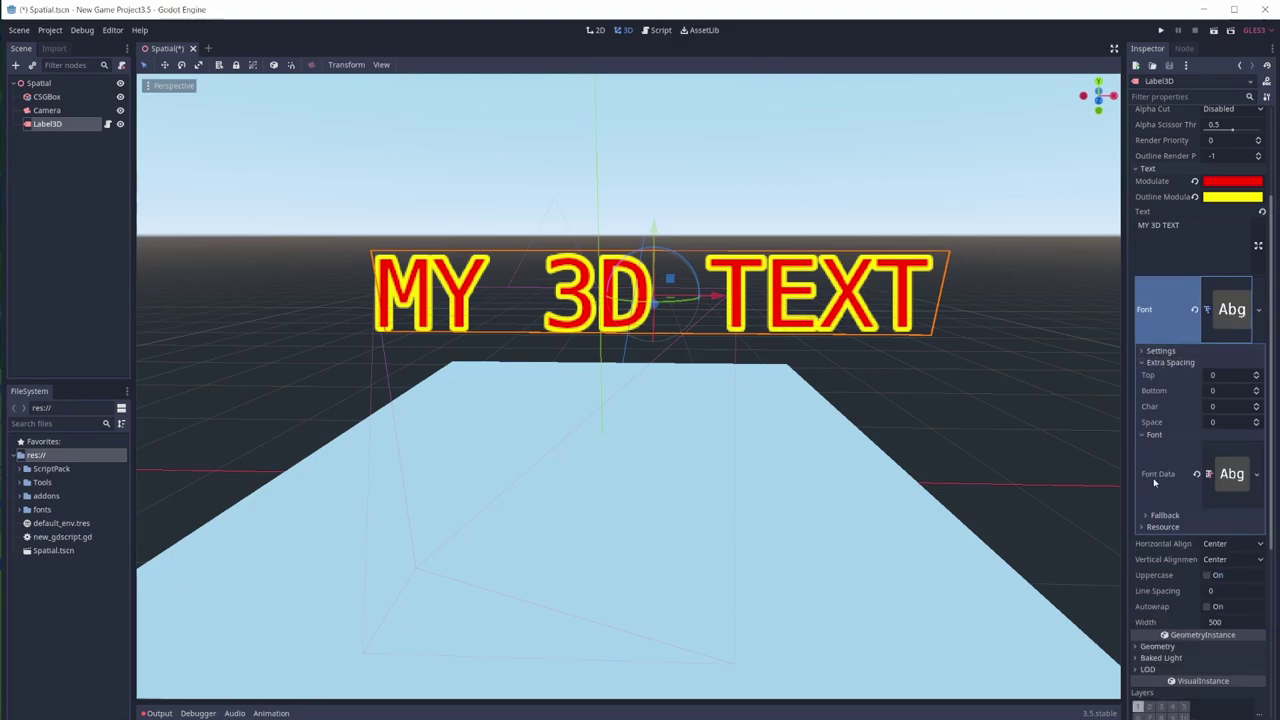
click(1150, 364)
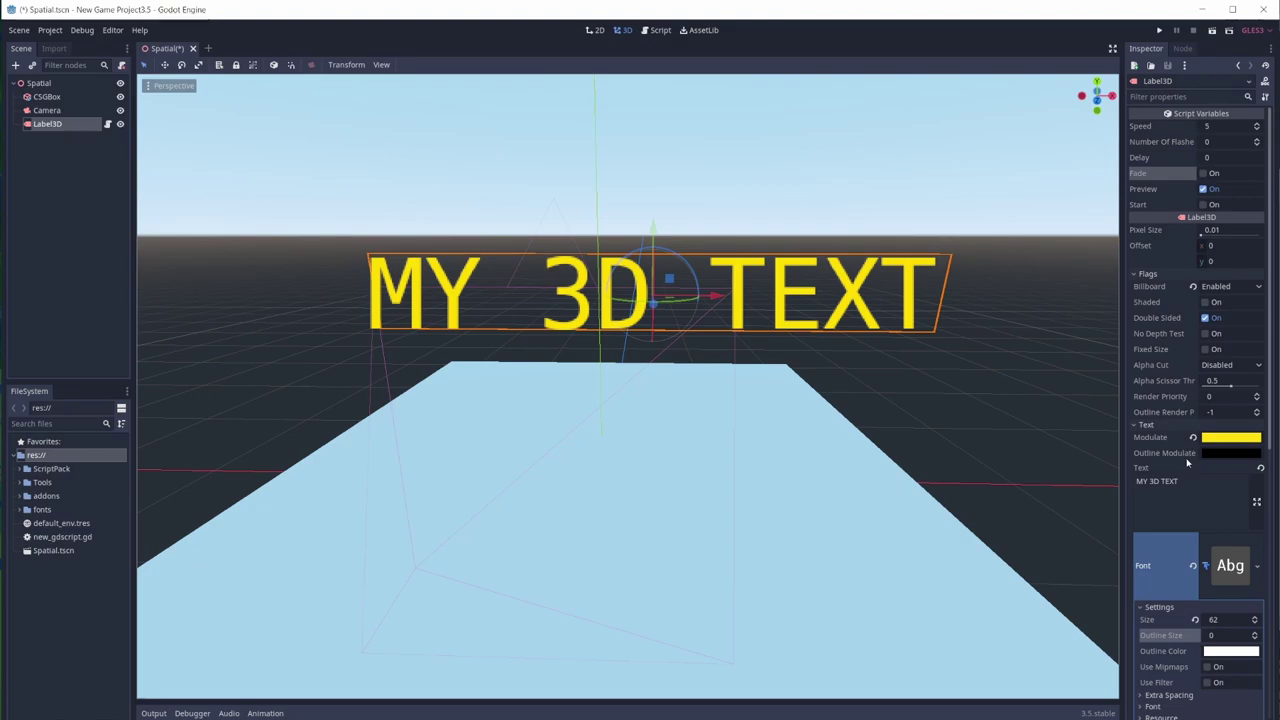
- Raise the font Outline Size to 3 and open Label3D's attached new_gdscript.gd script
scroll(1211, 560, down, 2)
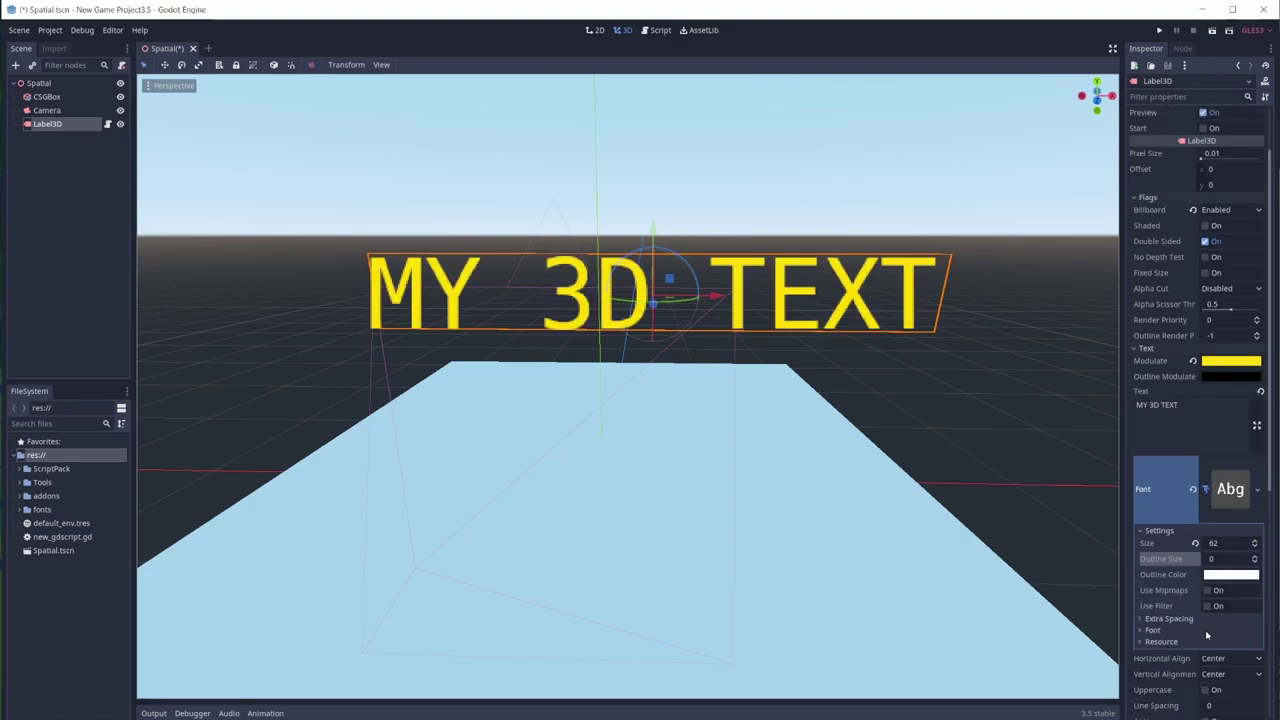
click(1255, 557)
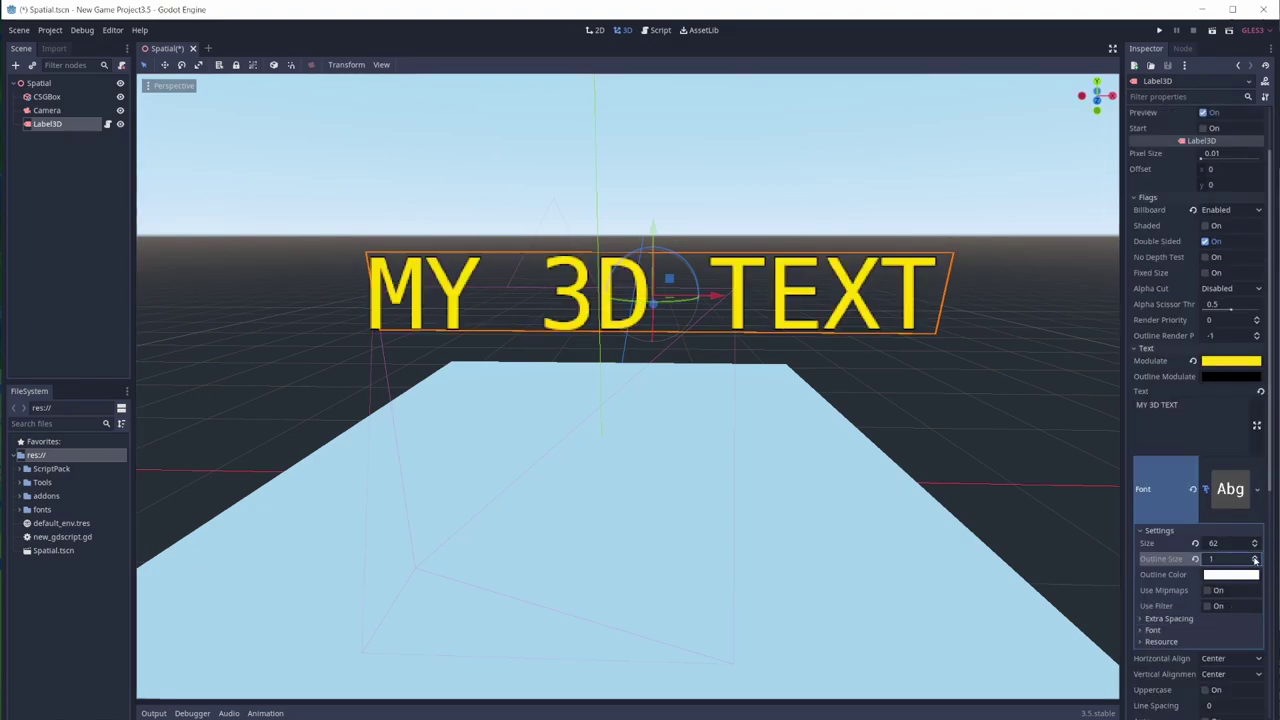
click(1255, 558)
click(1255, 558)
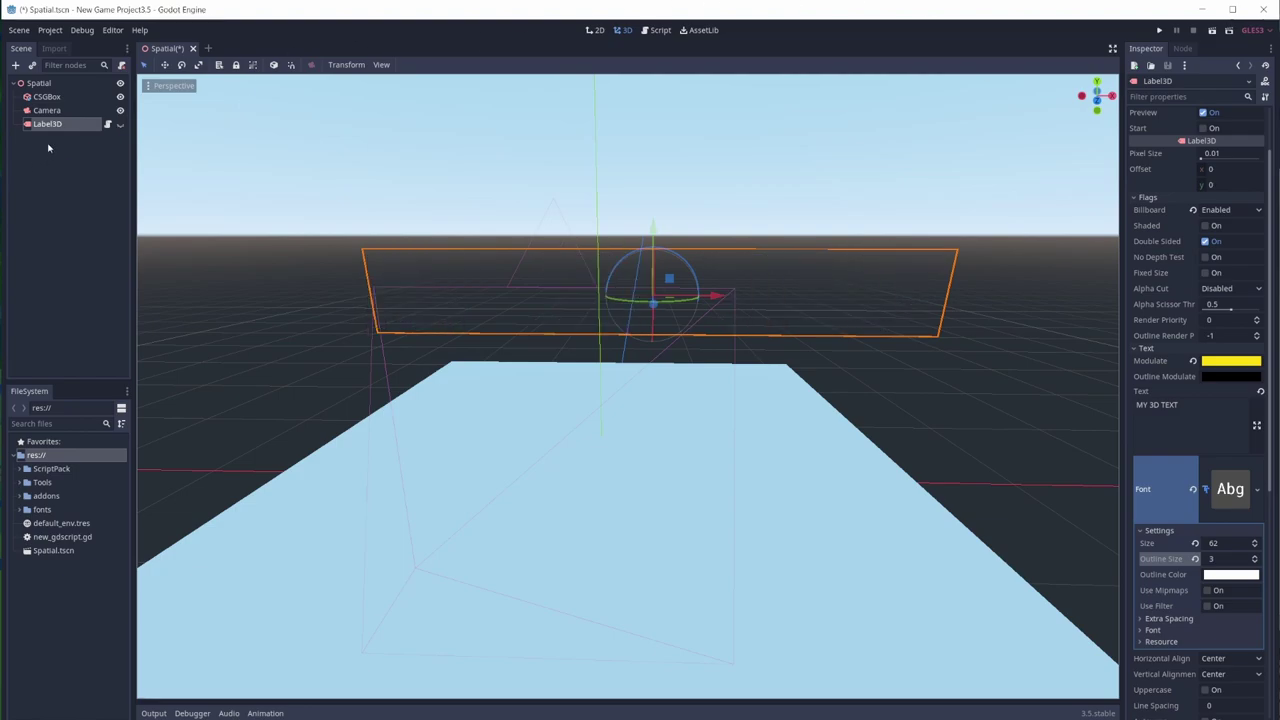
click(109, 124)
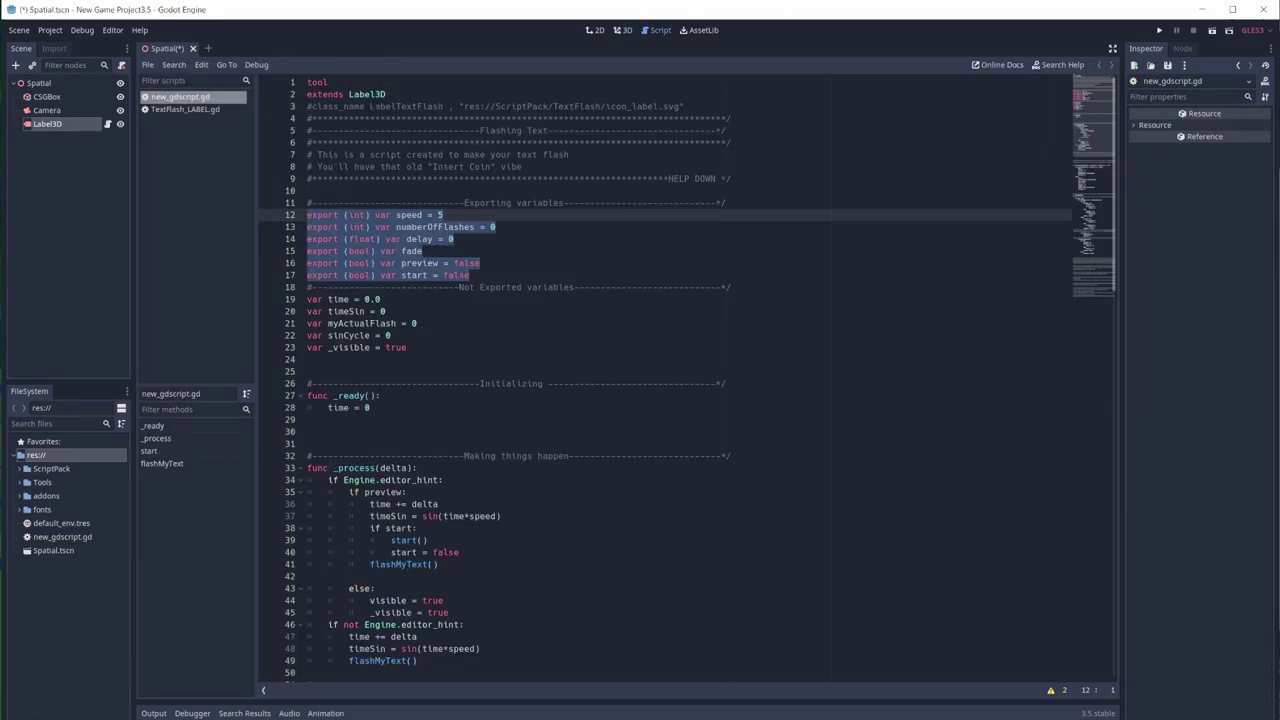
click(387, 94)
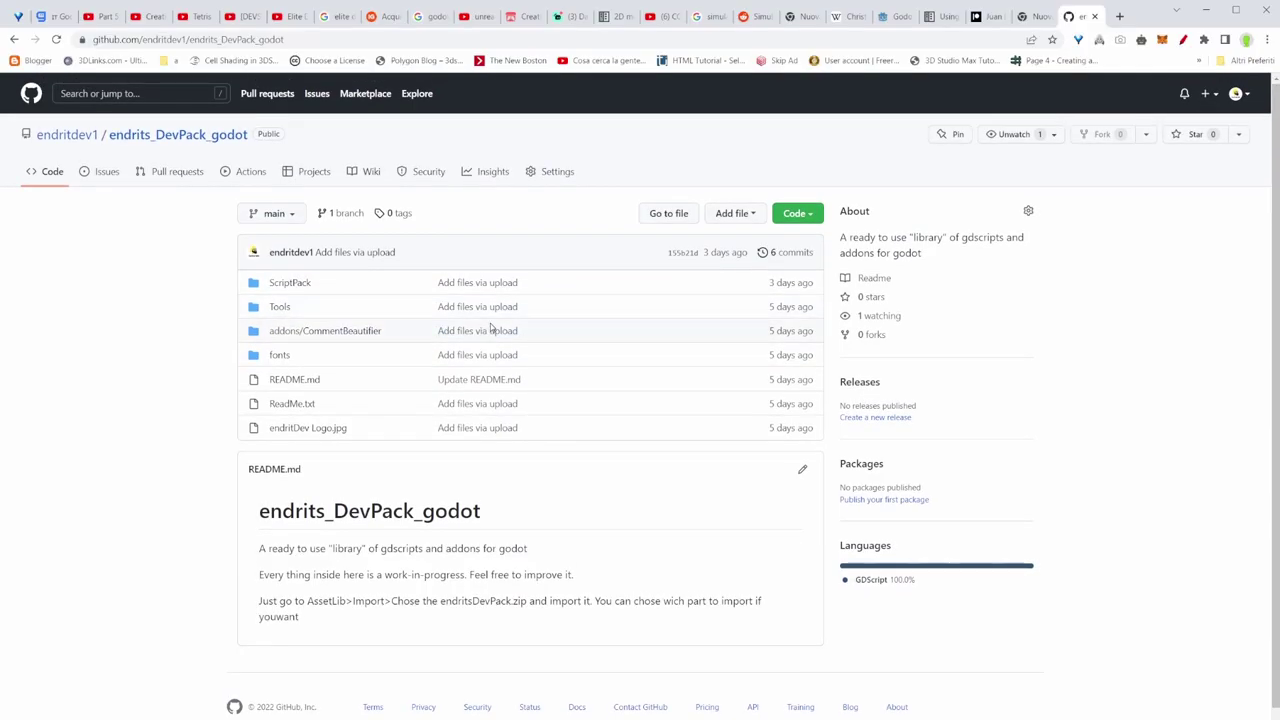
- Read through ScriptPack/TextFlash/TextFlash_LABEL.gd on GitHub, then return to the TextFlash folder
ctrl+scroll(368, 311, up, 1)
scroll(340, 320, down, 1)
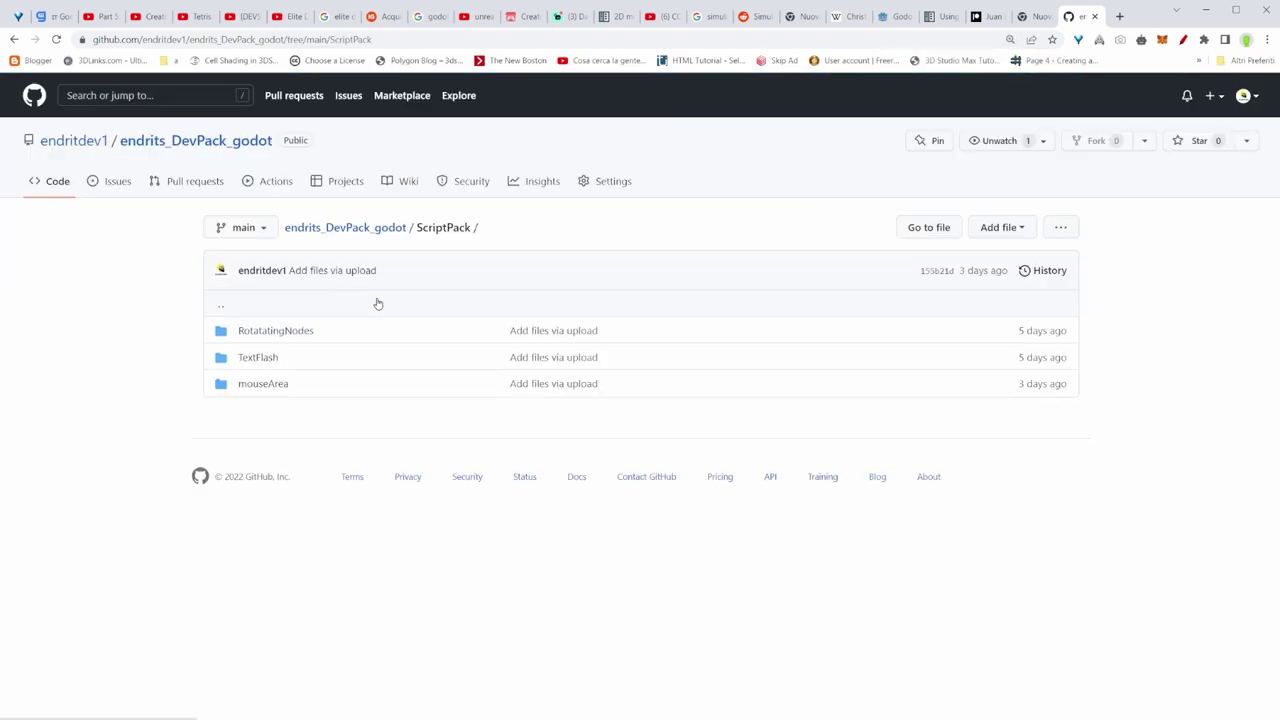
click(265, 357)
click(329, 355)
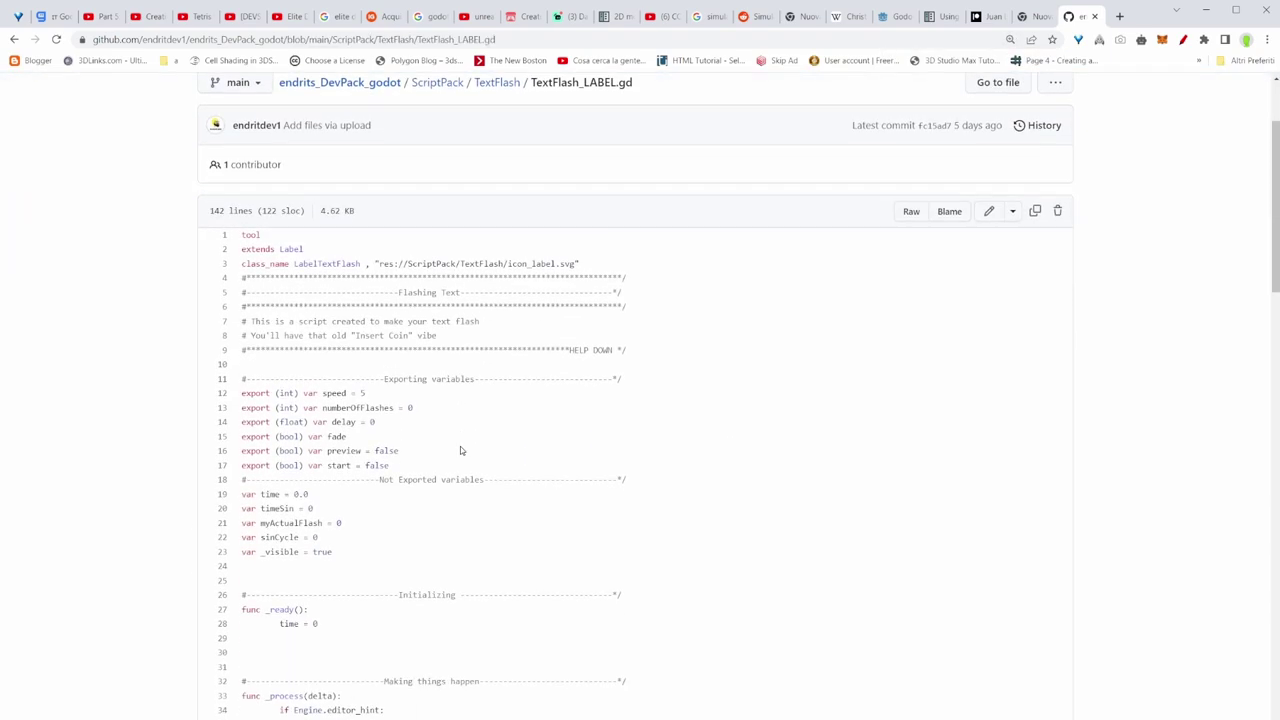
scroll(460, 446, down, 3)
scroll(461, 451, down, 5)
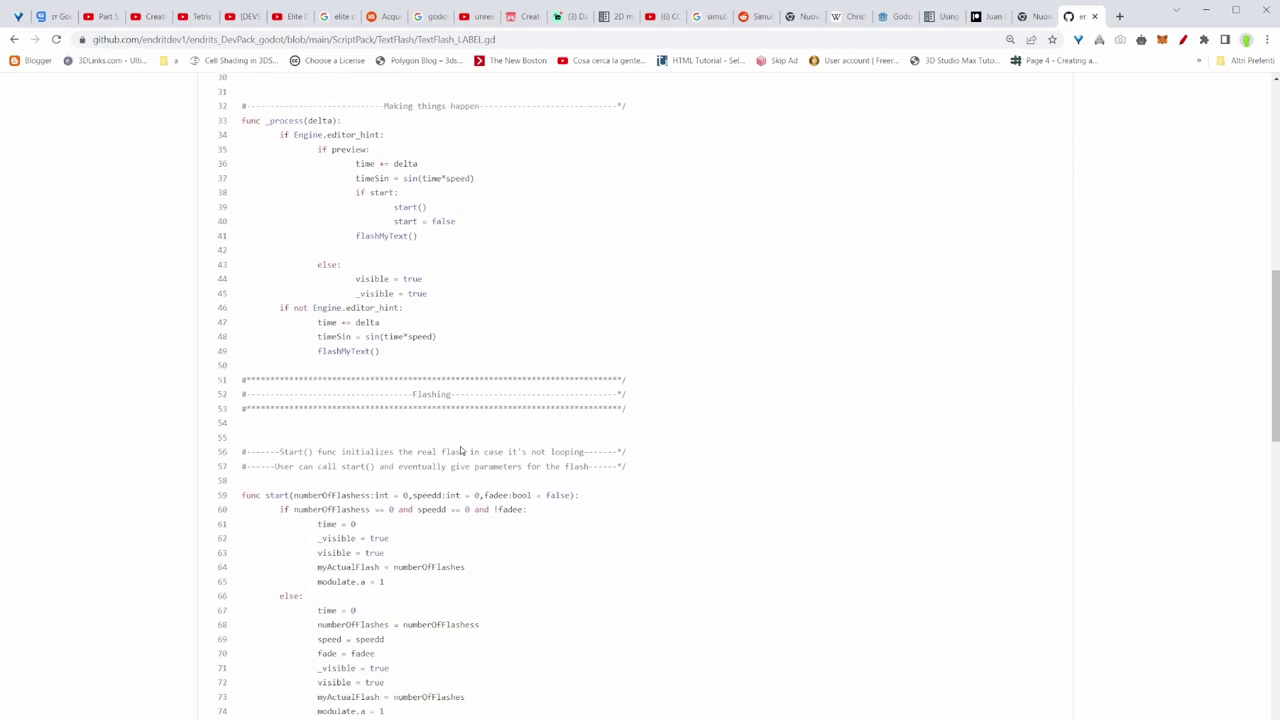
scroll(460, 451, down, 6)
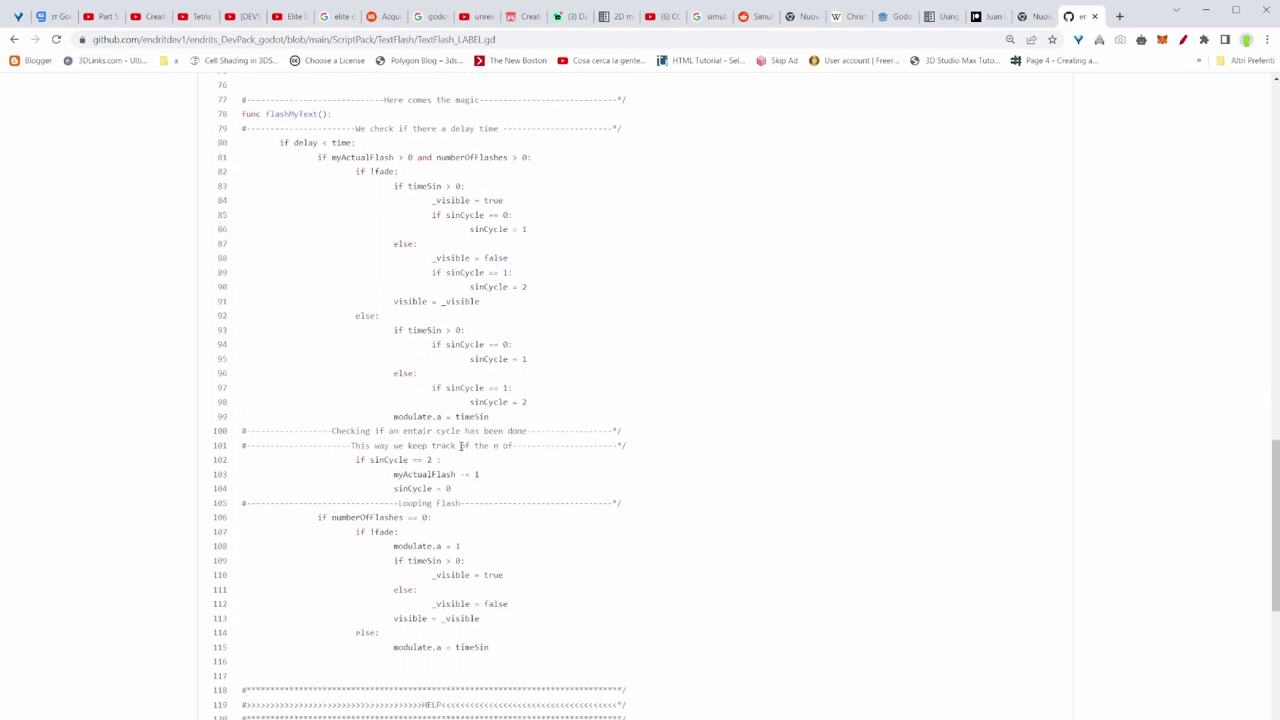
scroll(461, 446, down, 3)
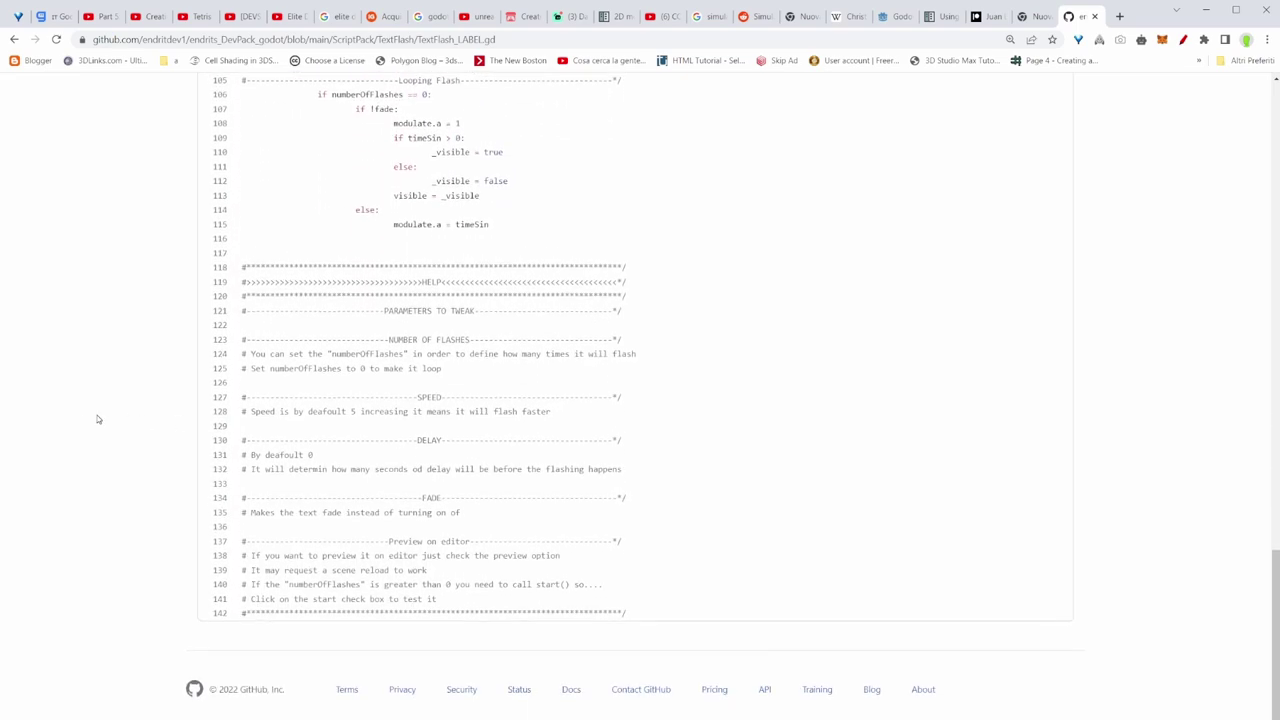
key(alt+Left)
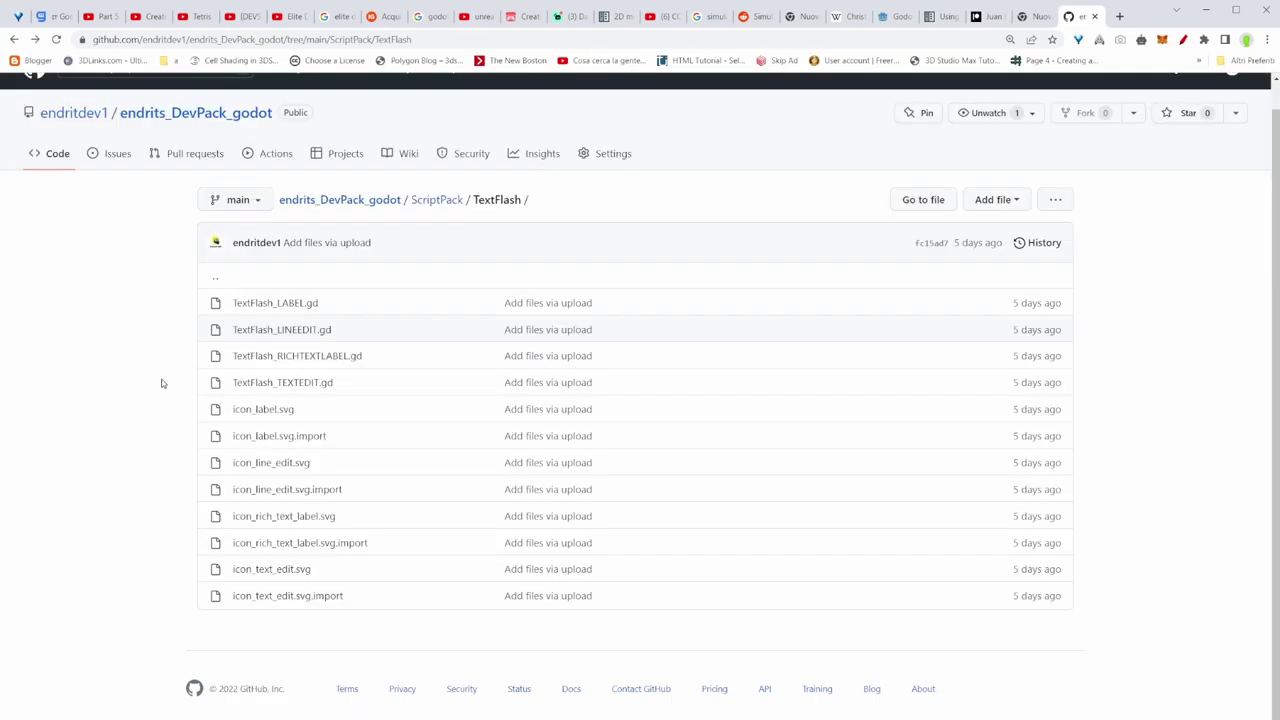
- Back on the 3.5 article, highlight the 'Access nodes by unique names' heading in yellow
key(ctrl+shift+Tab)
key(ctrl+shift+Tab)
key(ctrl+shift+Tab)
key(ctrl+shift+Tab)
drag(359, 299, 459, 296)
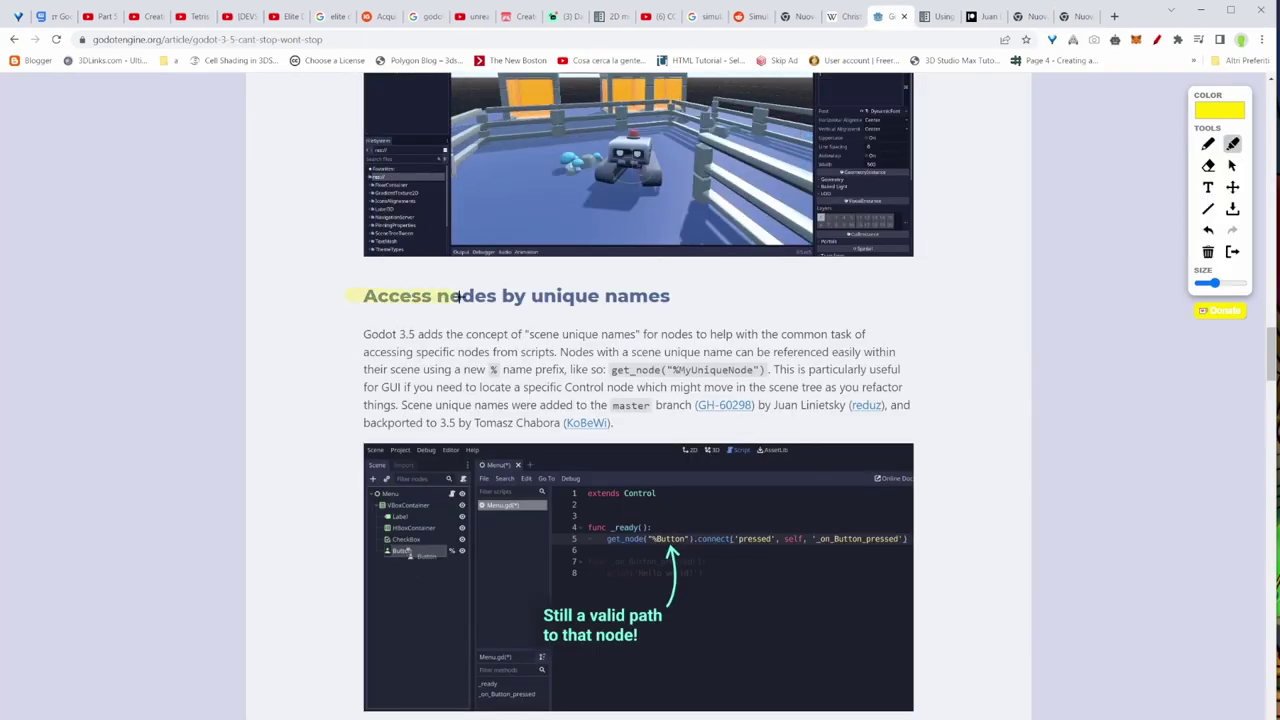
drag(653, 295, 680, 296)
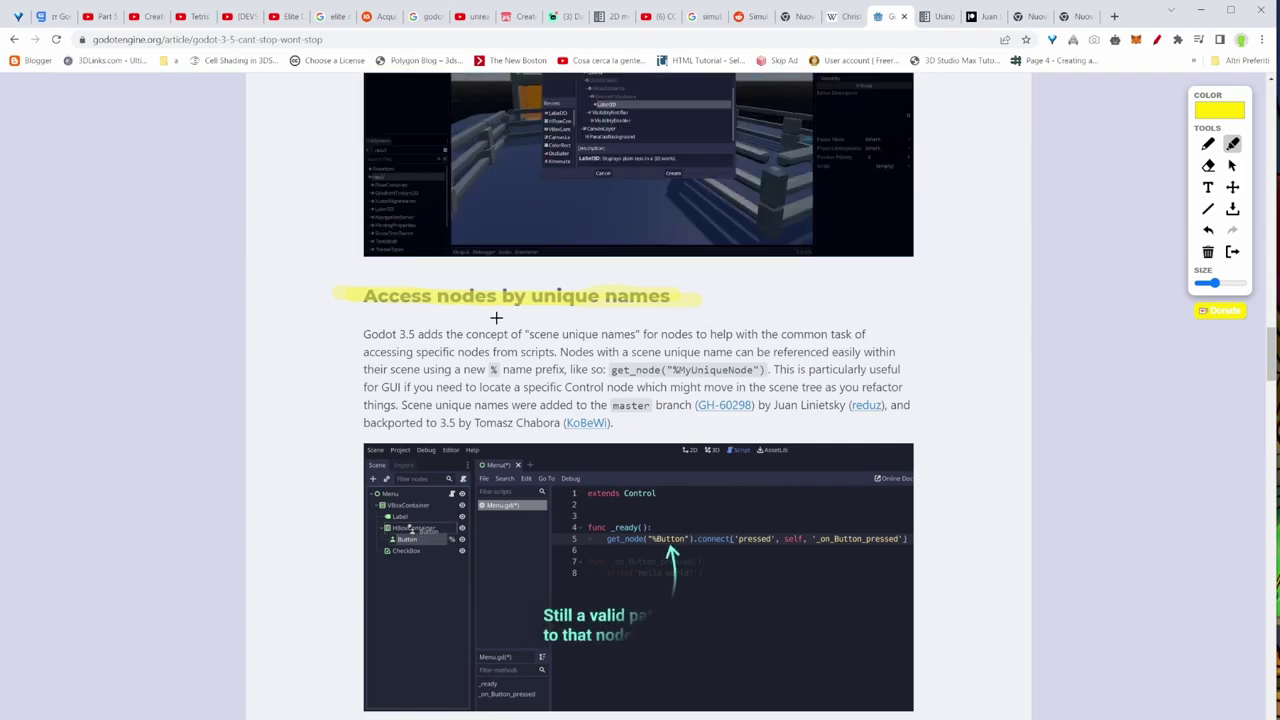
scroll(497, 345, down, 1)
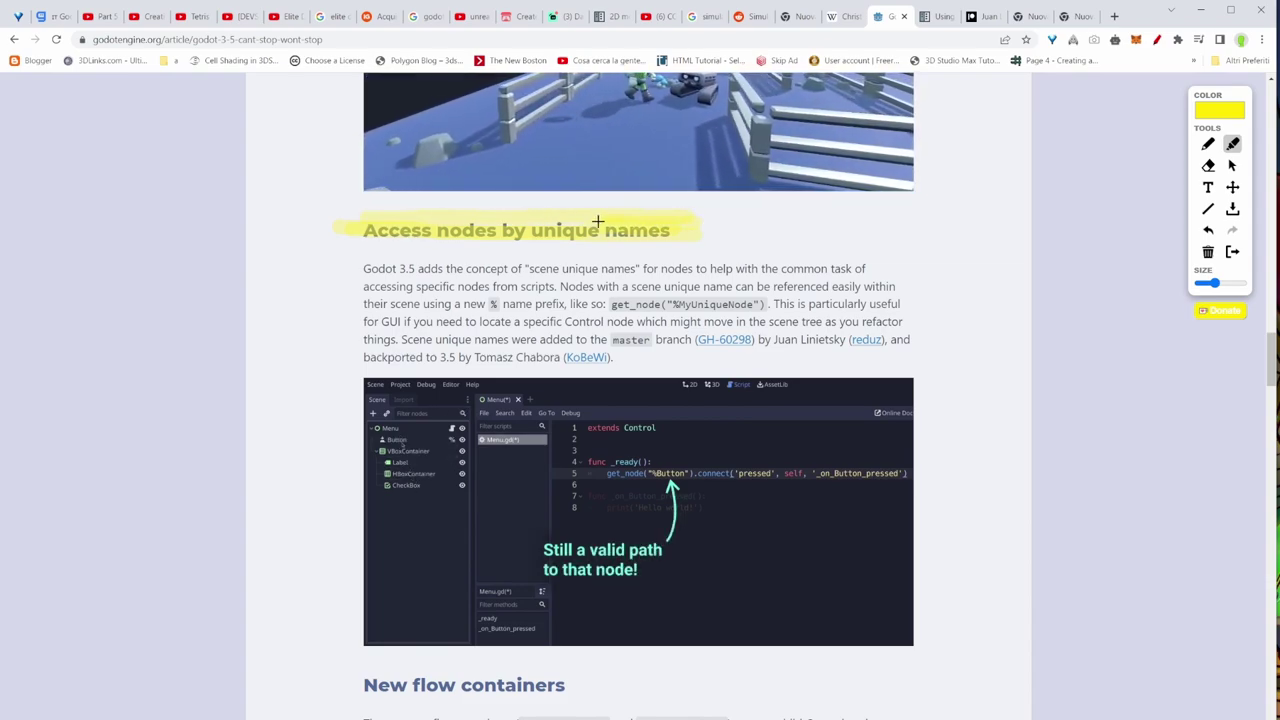
- Switch annotations to red, underline that heading and circle the paragraph below it
click(1200, 112)
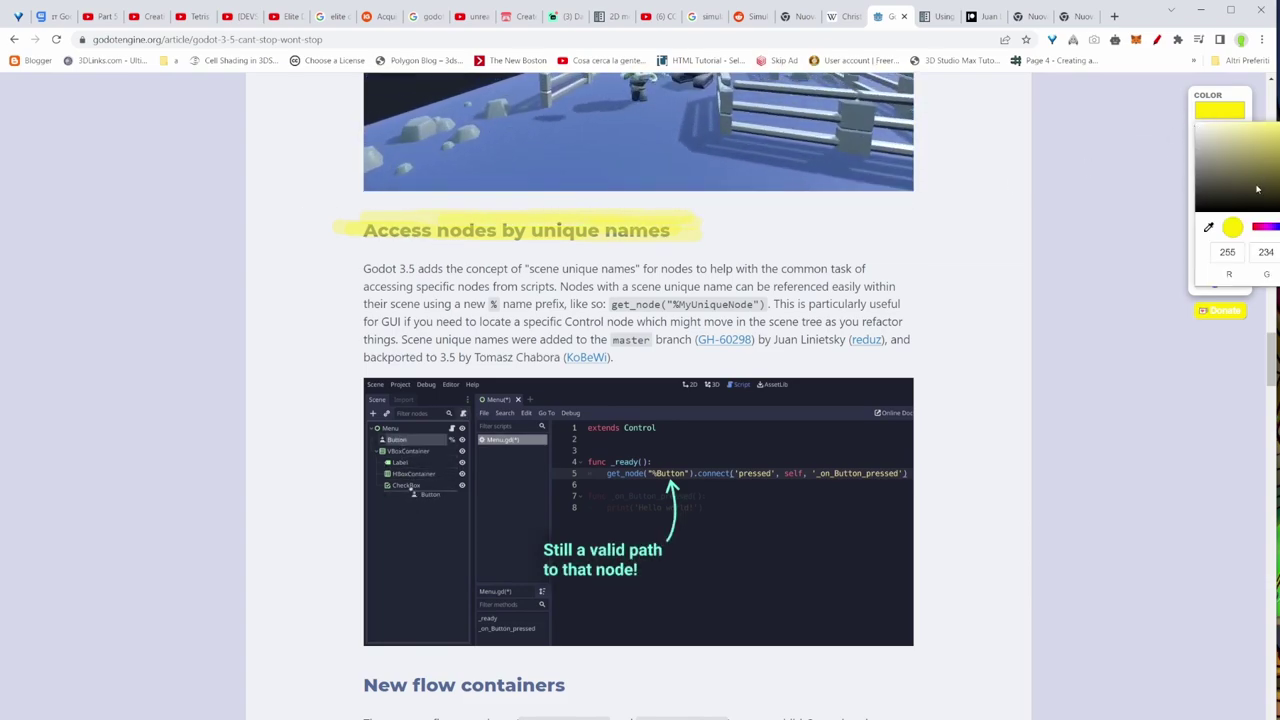
click(1245, 228)
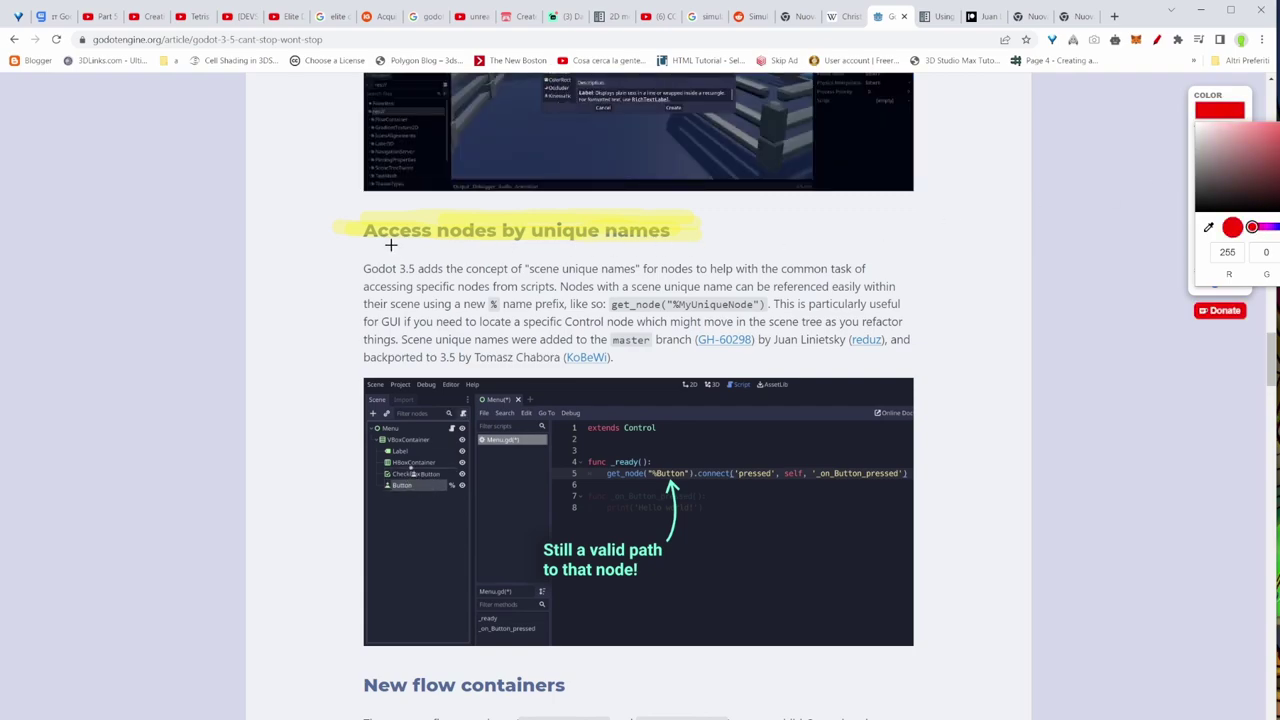
mouse_move(350, 222)
mouse_down()
mouse_move(356, 242)
mouse_move(668, 250)
mouse_move(690, 215)
mouse_up()
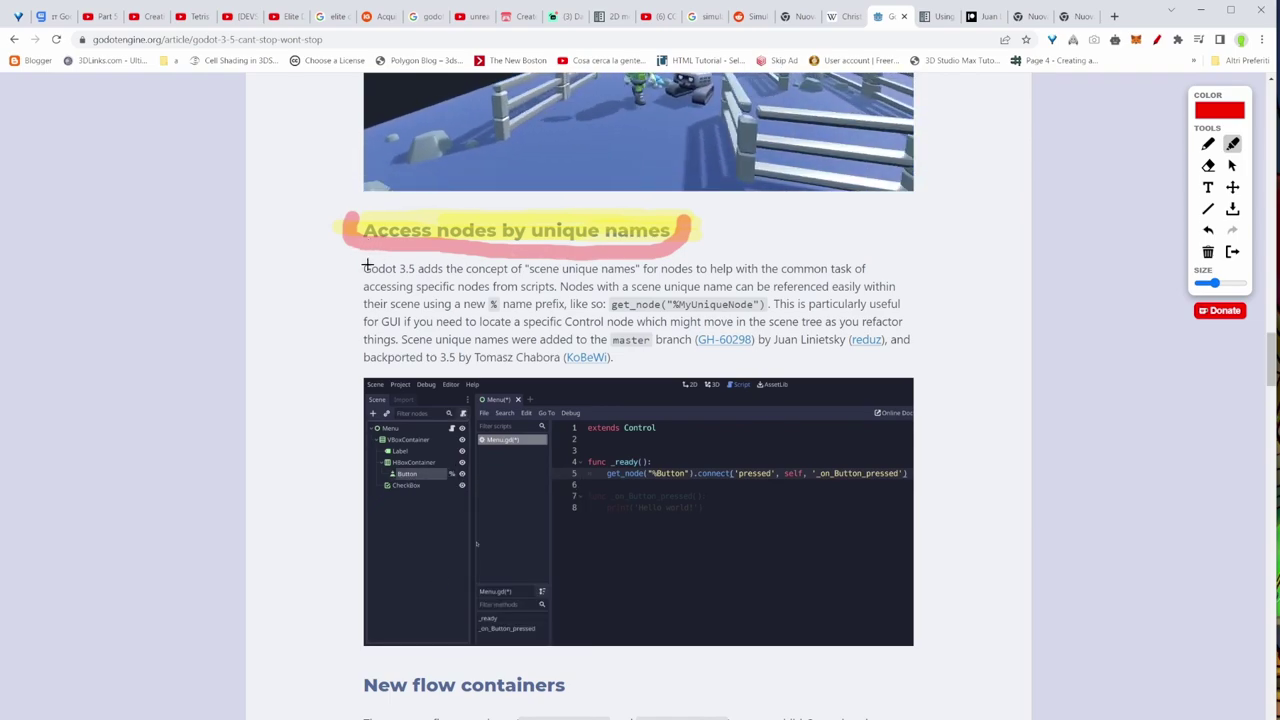
drag(345, 266, 946, 278)
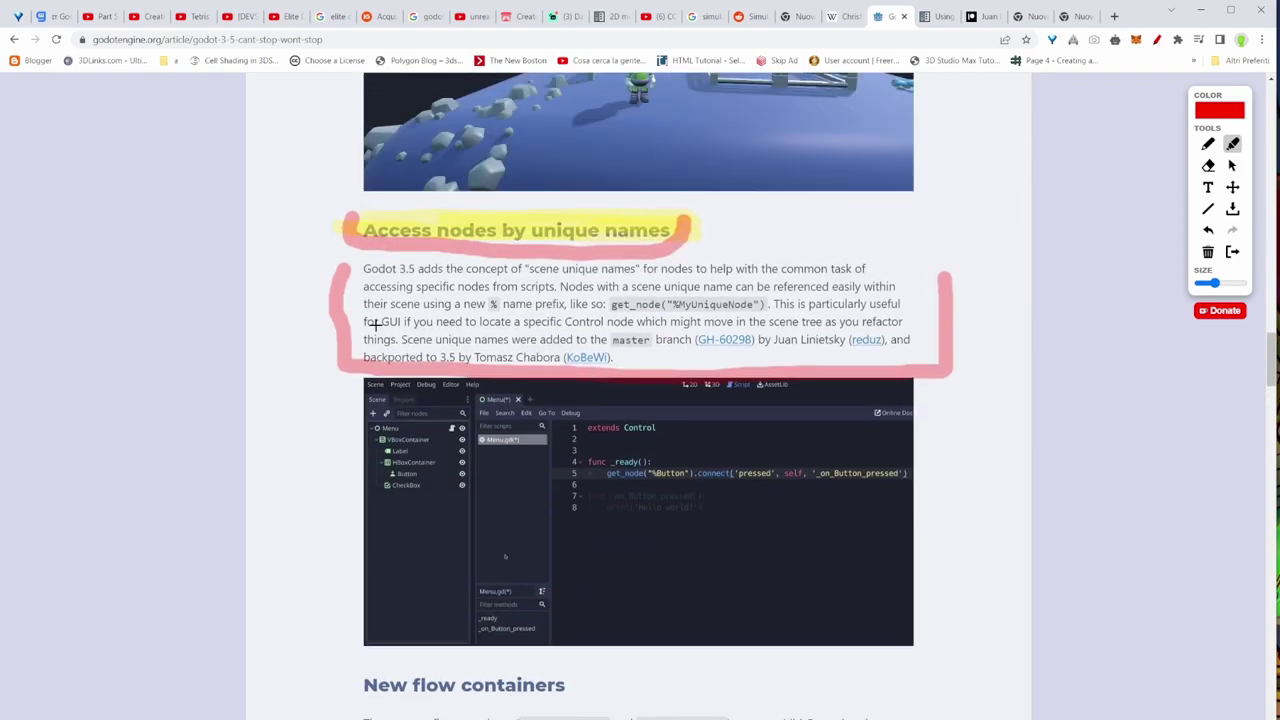
- Scroll down to the 'New flow containers' section with its HFlowContainer and VFlowContainer demo
scroll(336, 377, down, 4)
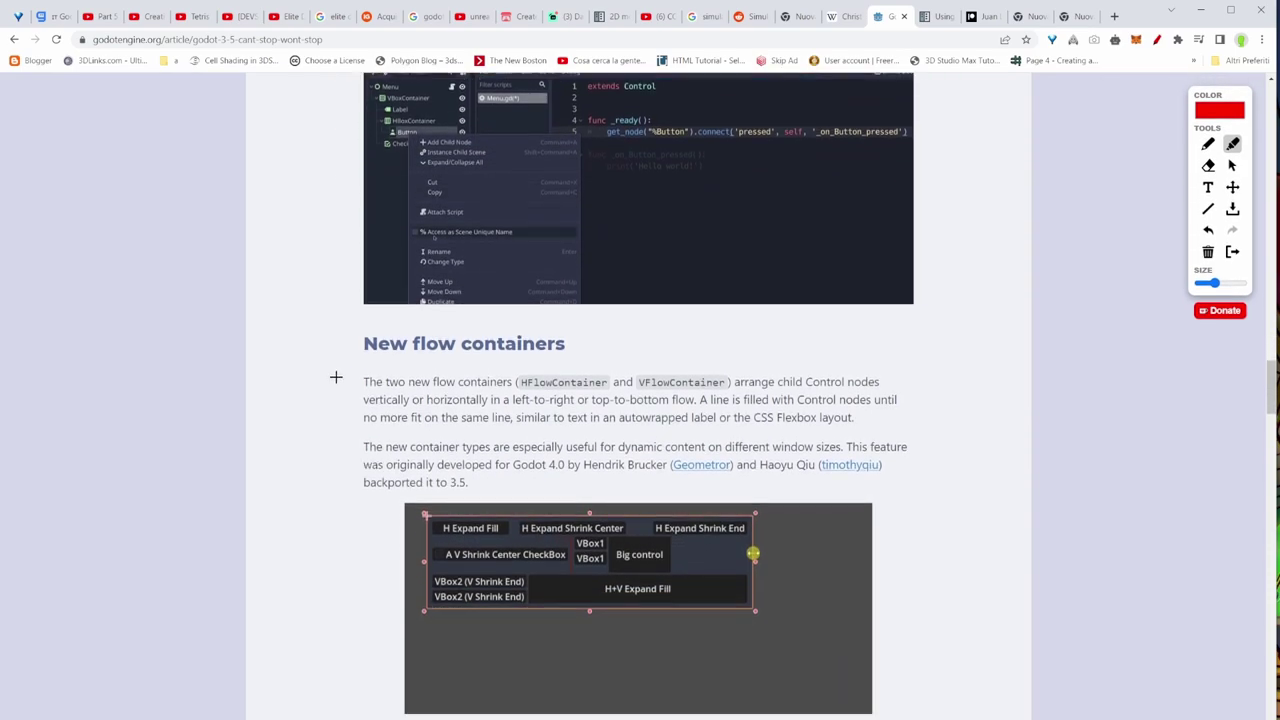
scroll(336, 377, down, 1)
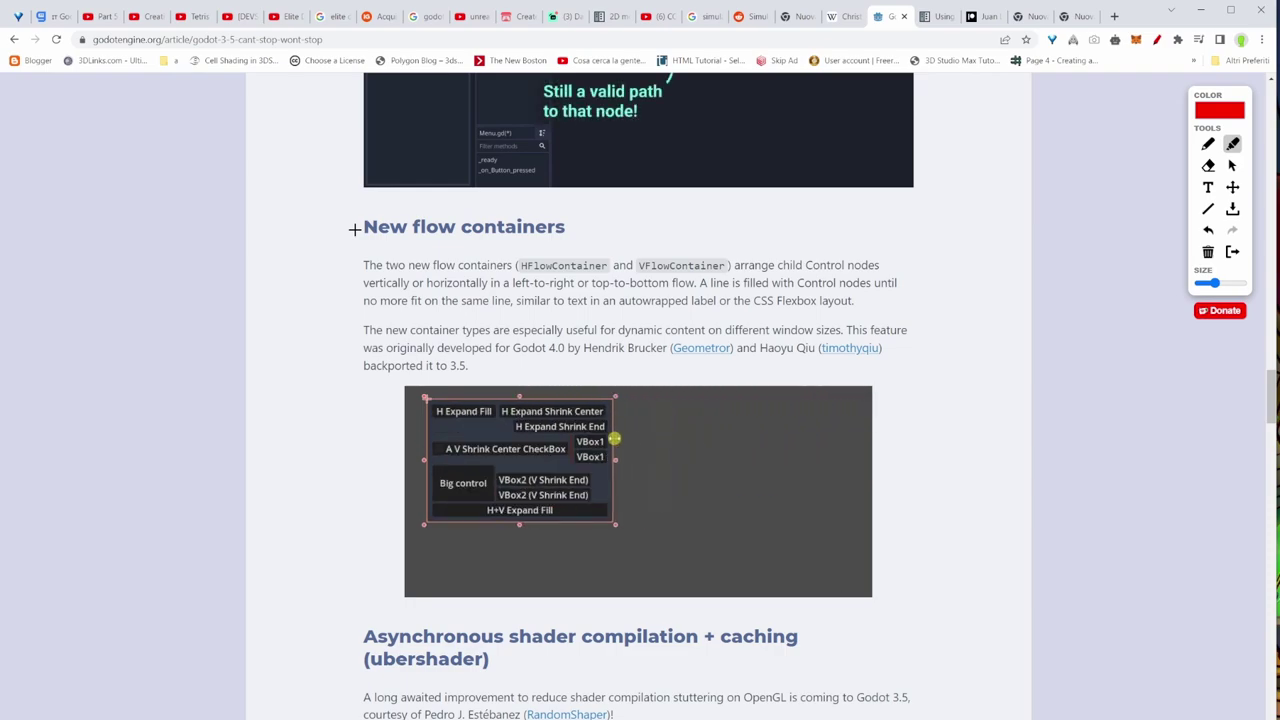
- Underline the 'OccluderShapePolygon (3D)' heading in red and add short vertical strokes at its ends
scroll(345, 250, down, 10)
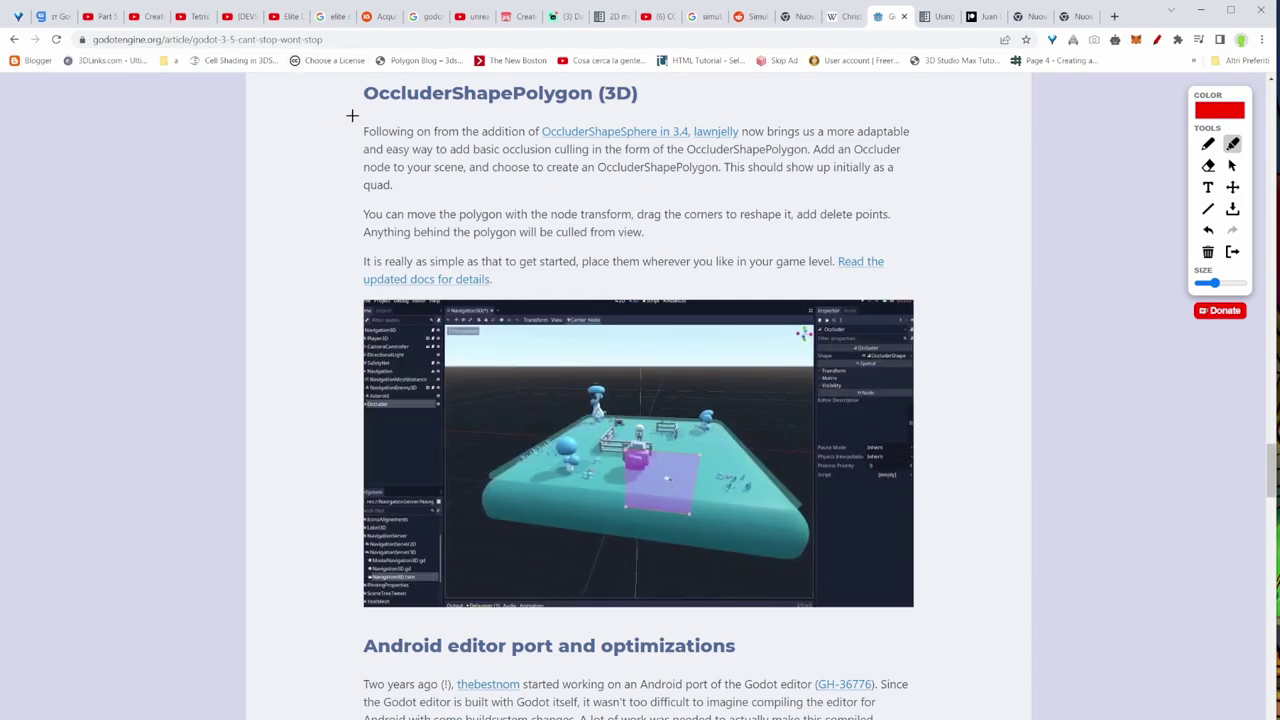
drag(342, 115, 679, 114)
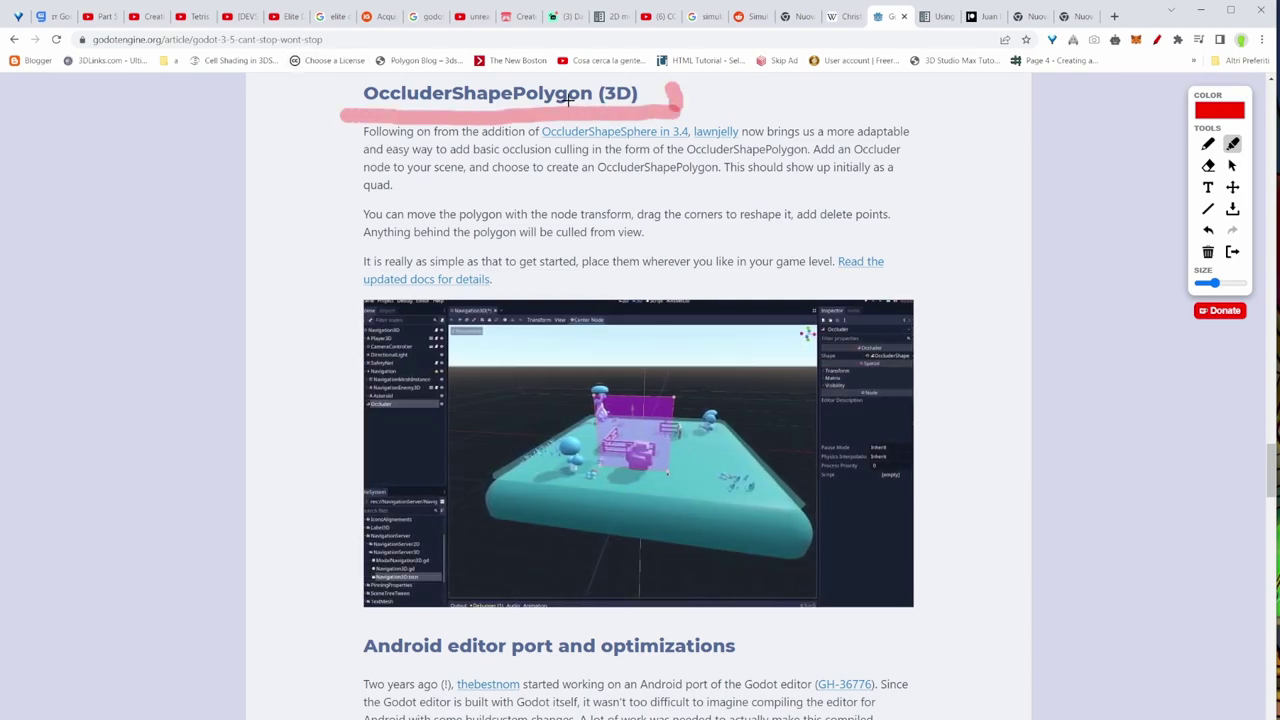
drag(353, 84, 354, 116)
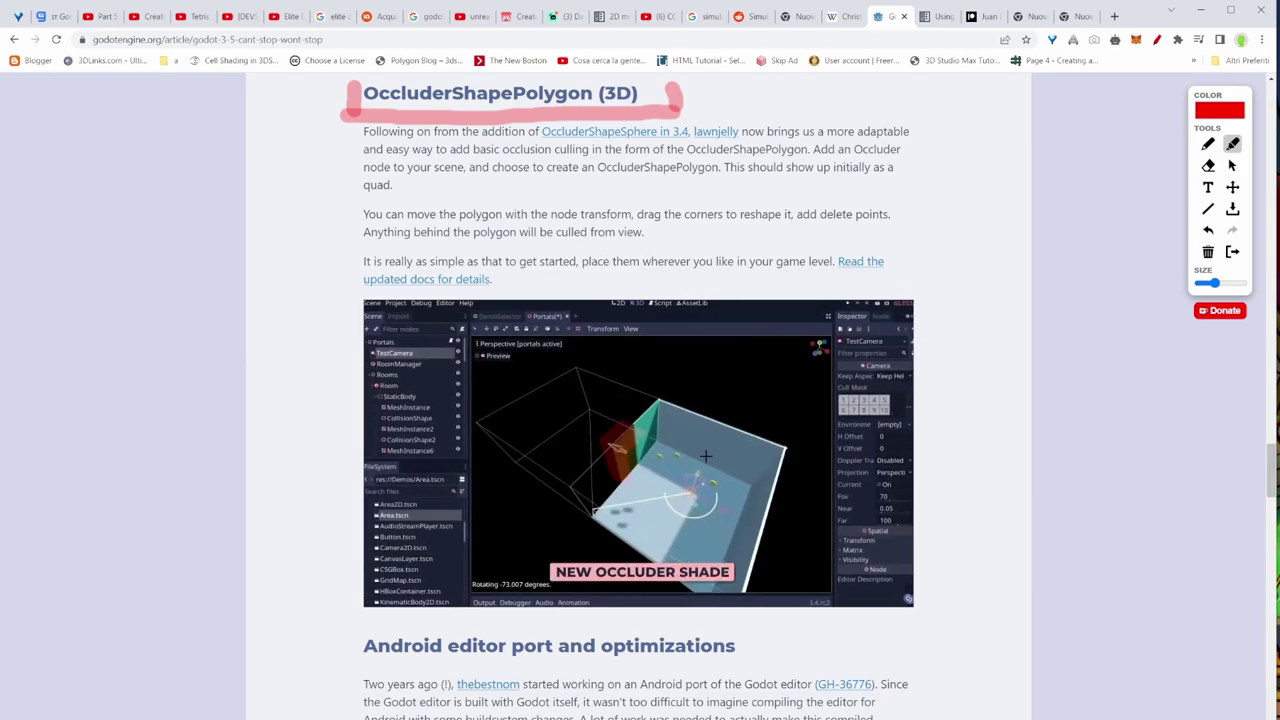
scroll(700, 410, down, 1)
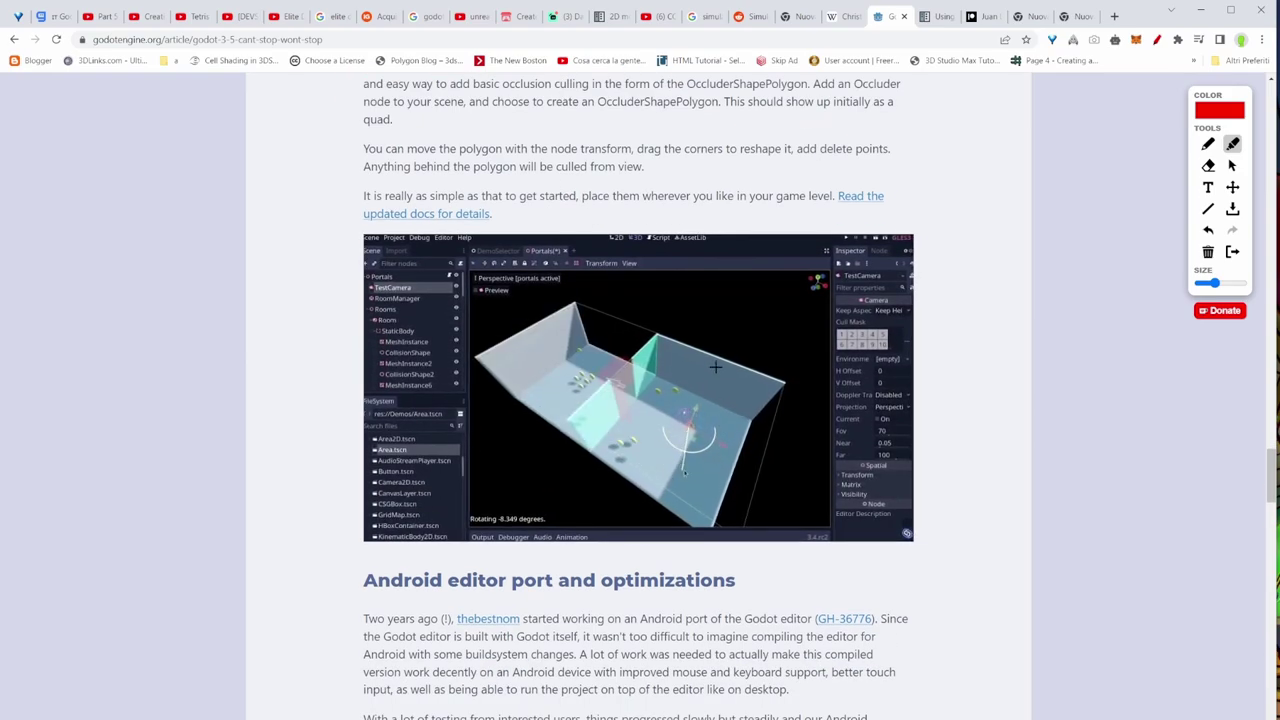
scroll(715, 367, up, 3)
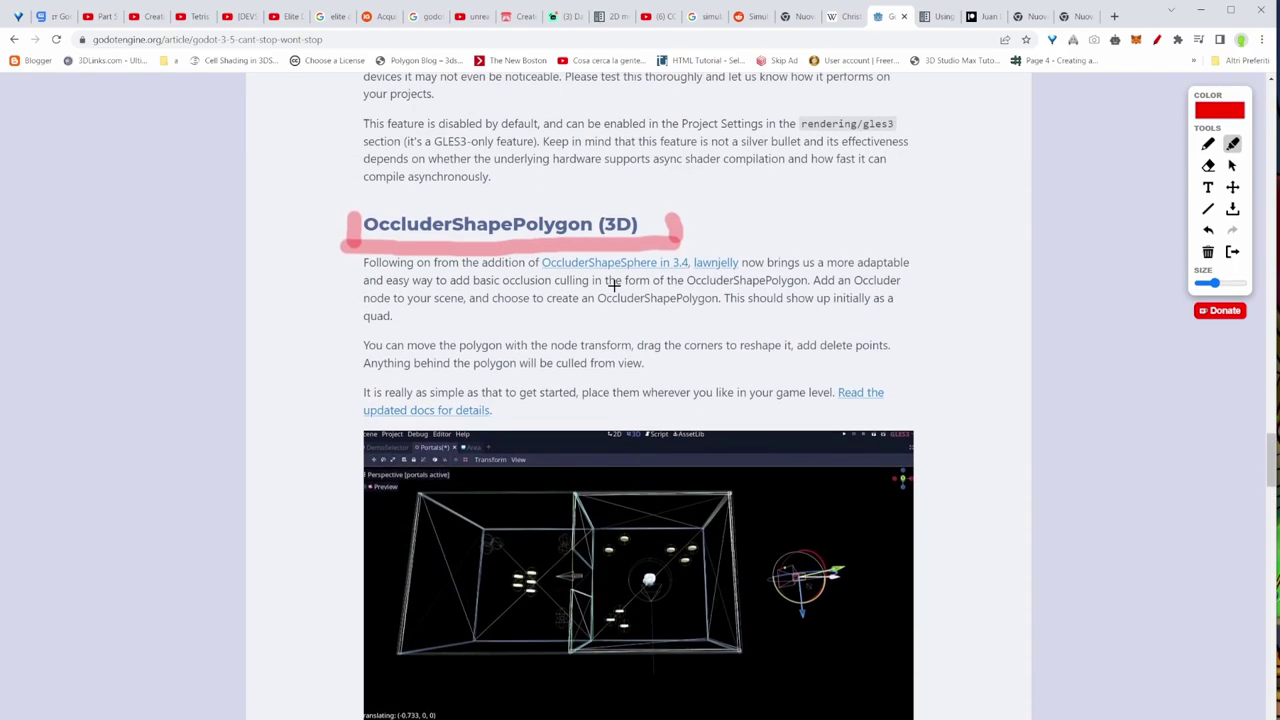
scroll(549, 240, down, 1)
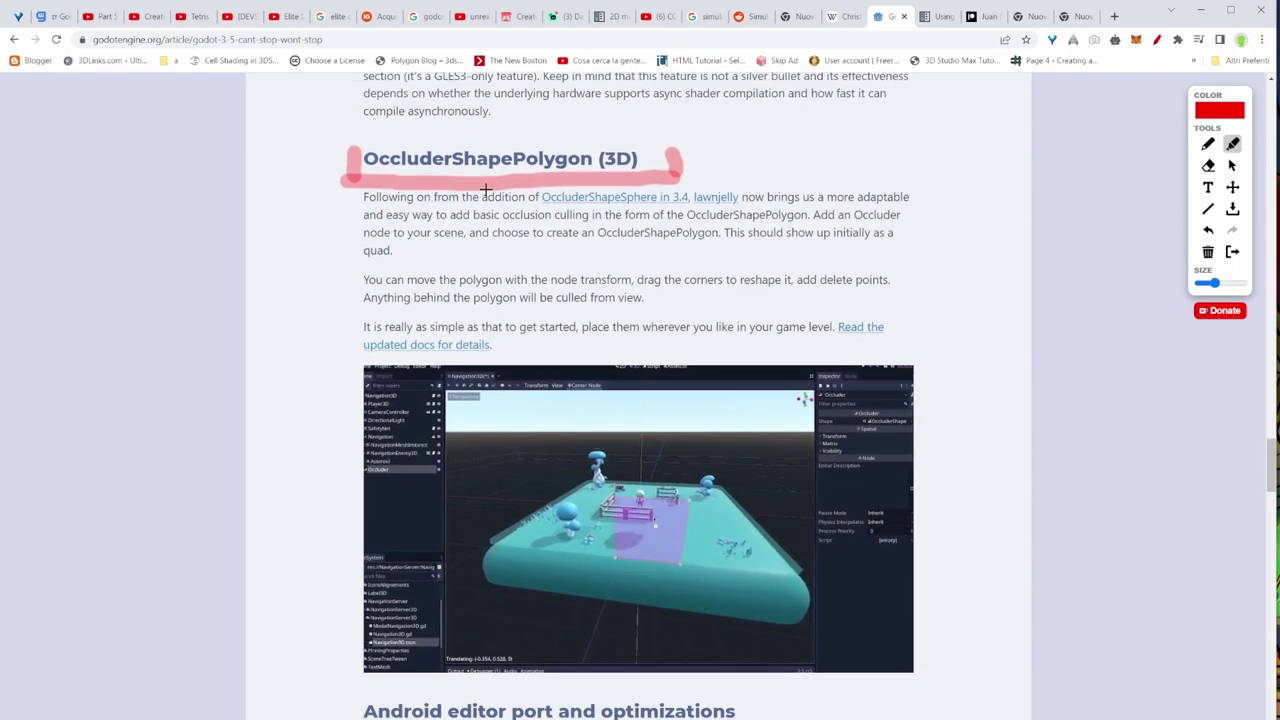
- In the Scene dock, move the Occluder out of CSGBox5 so it sits just below it as a sibling
key(alt+Tab)
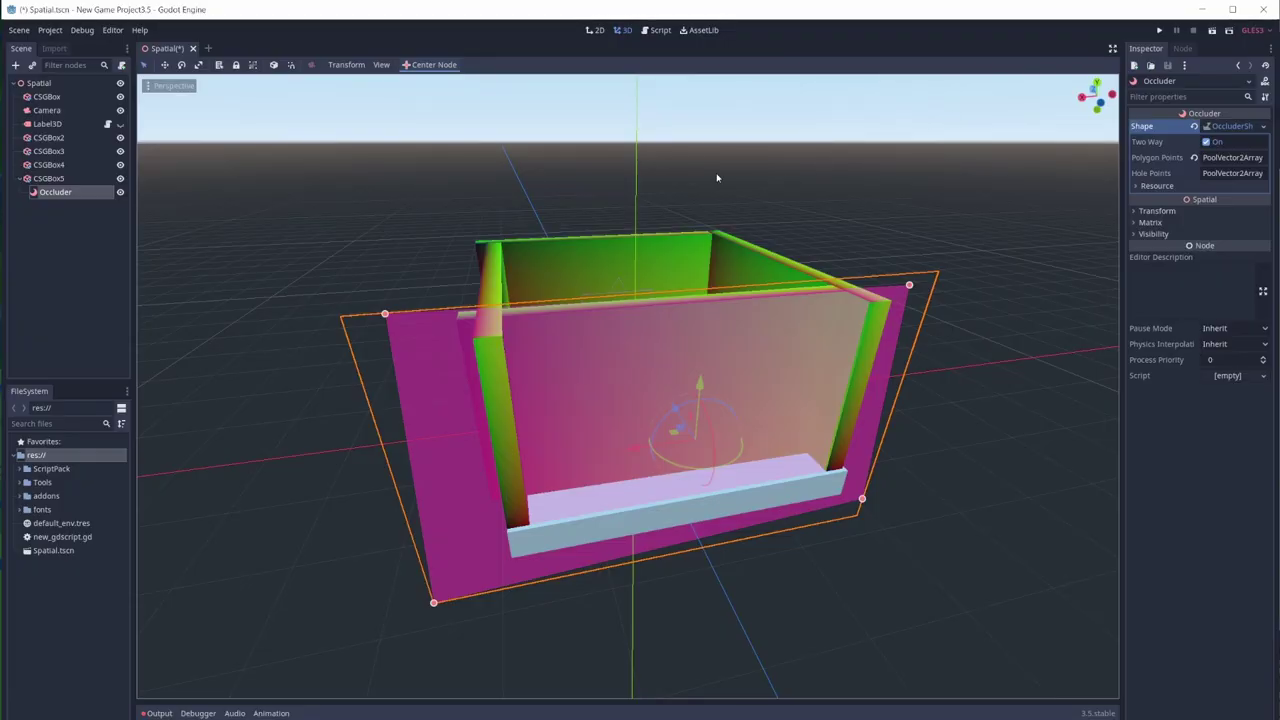
click(38, 194)
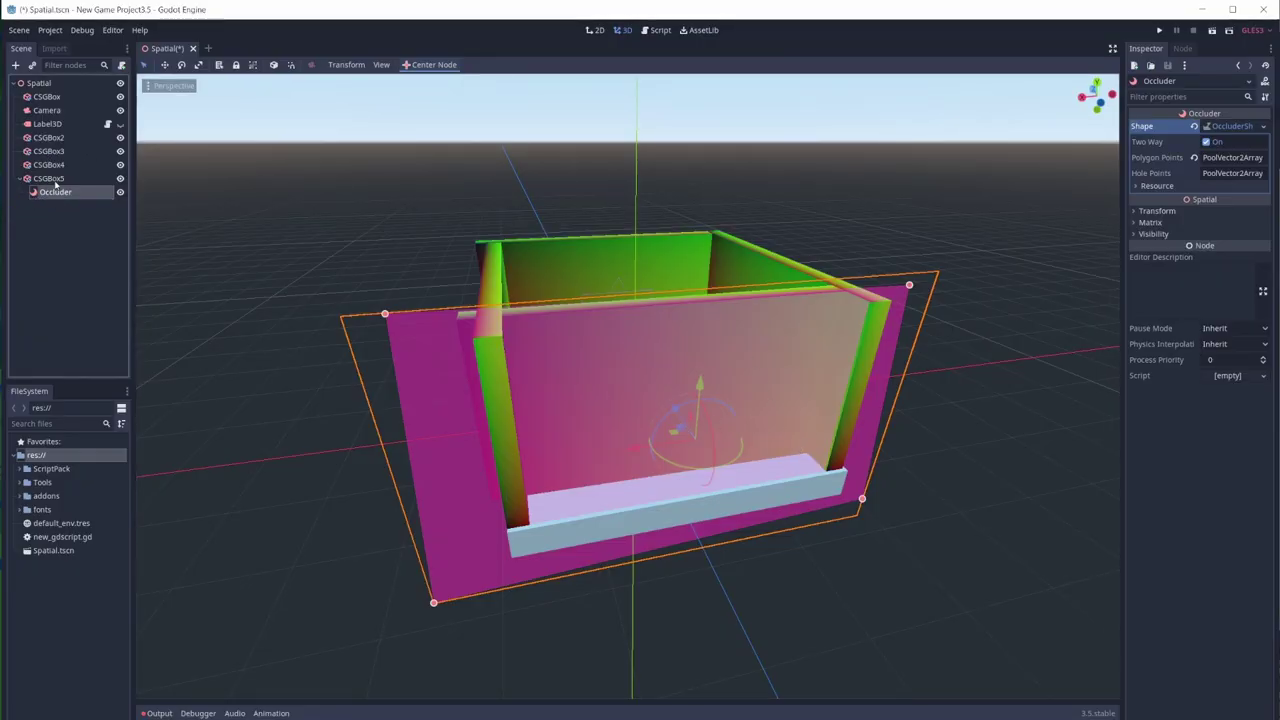
key(Left)
key(Left)
click(52, 180)
key(Right)
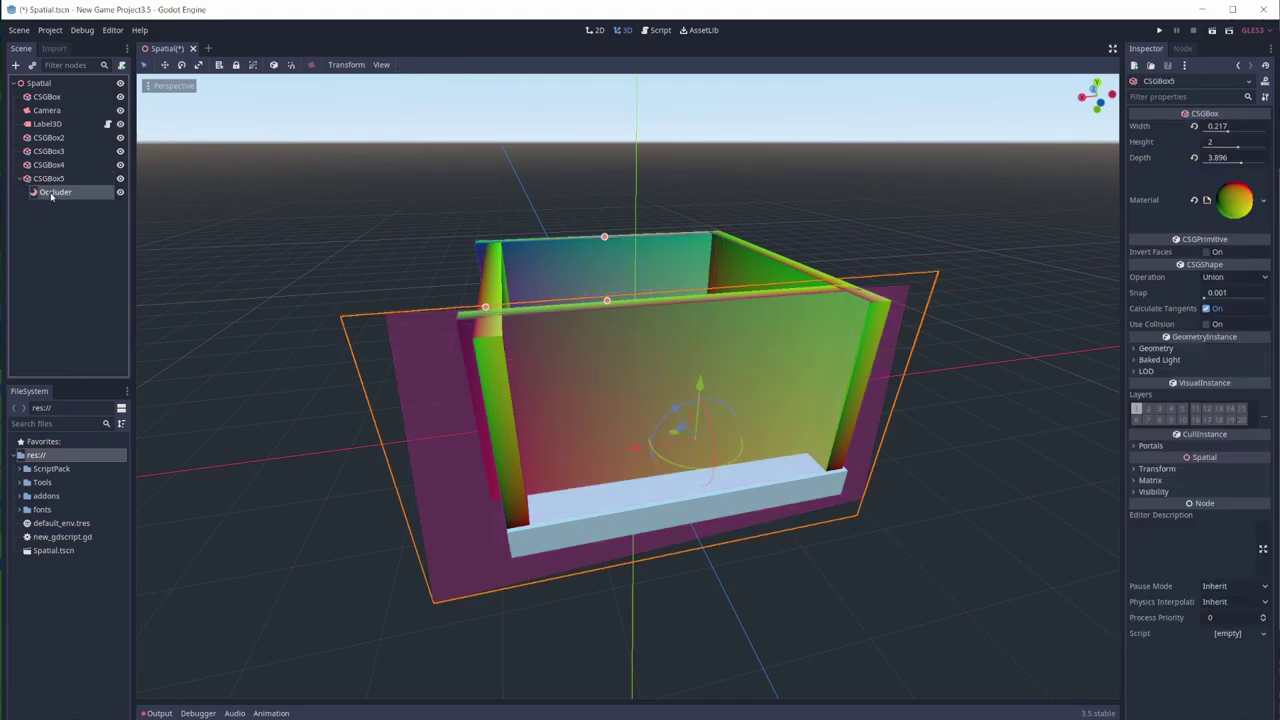
drag(25, 175, 34, 200)
click(48, 179)
click(733, 360)
middle_drag(733, 360, 756, 337)
- Slide the CSGBox5 wall along its Z axis toward the camera, checking the box interior from orbited views
mouse_move(628, 318)
mouse_down()
mouse_move(638, 370)
mouse_move(631, 333)
mouse_up()
middle_drag(631, 333, 600, 350)
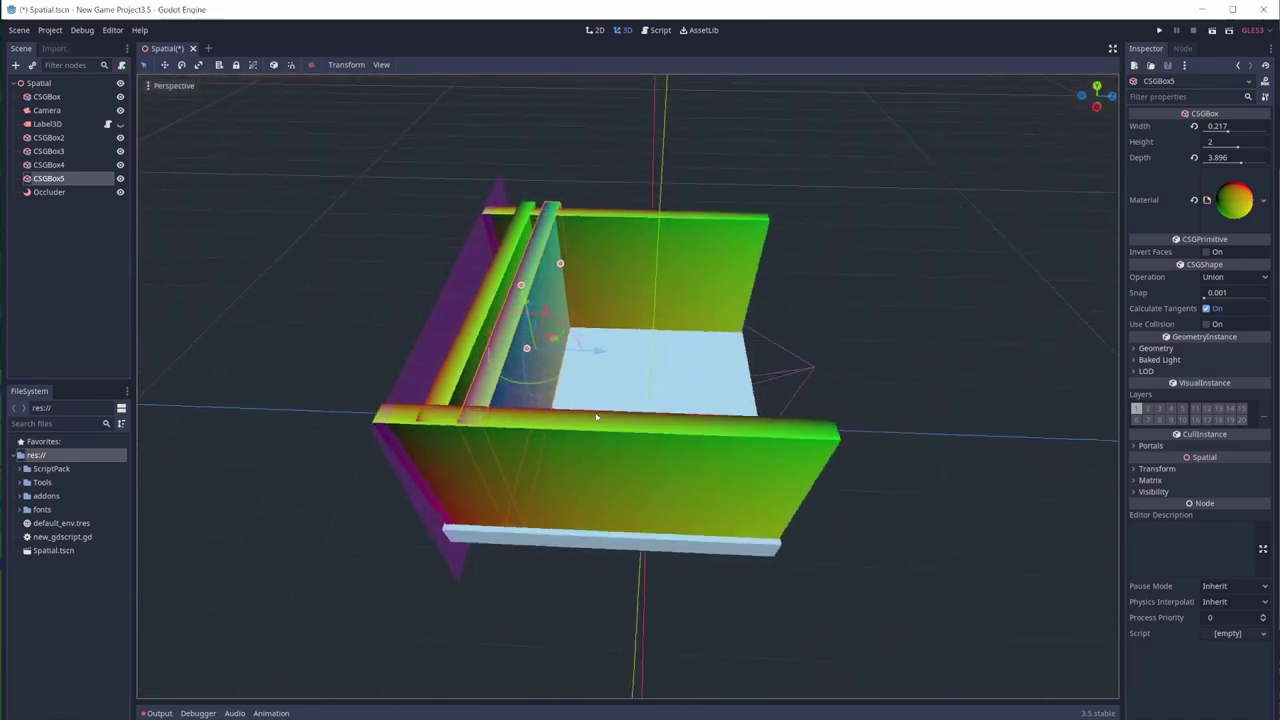
drag(590, 349, 820, 366)
middle_drag(820, 366, 828, 441)
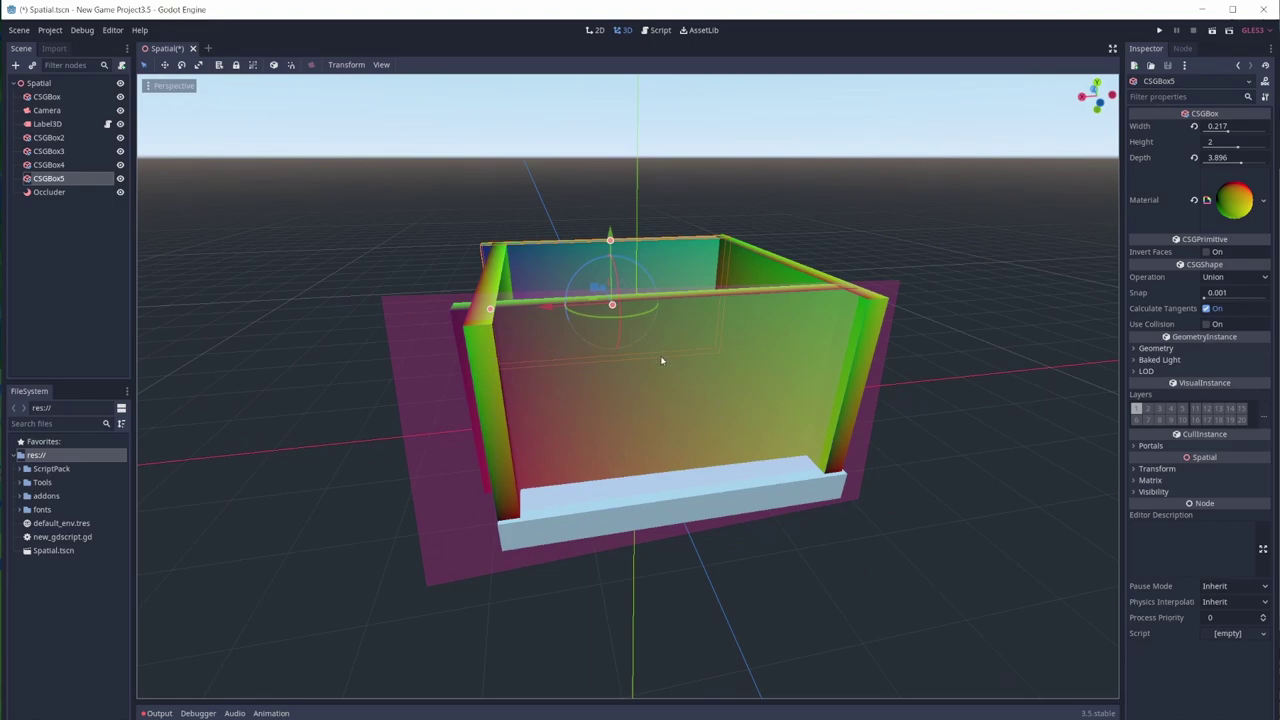
middle_drag(663, 358, 683, 338)
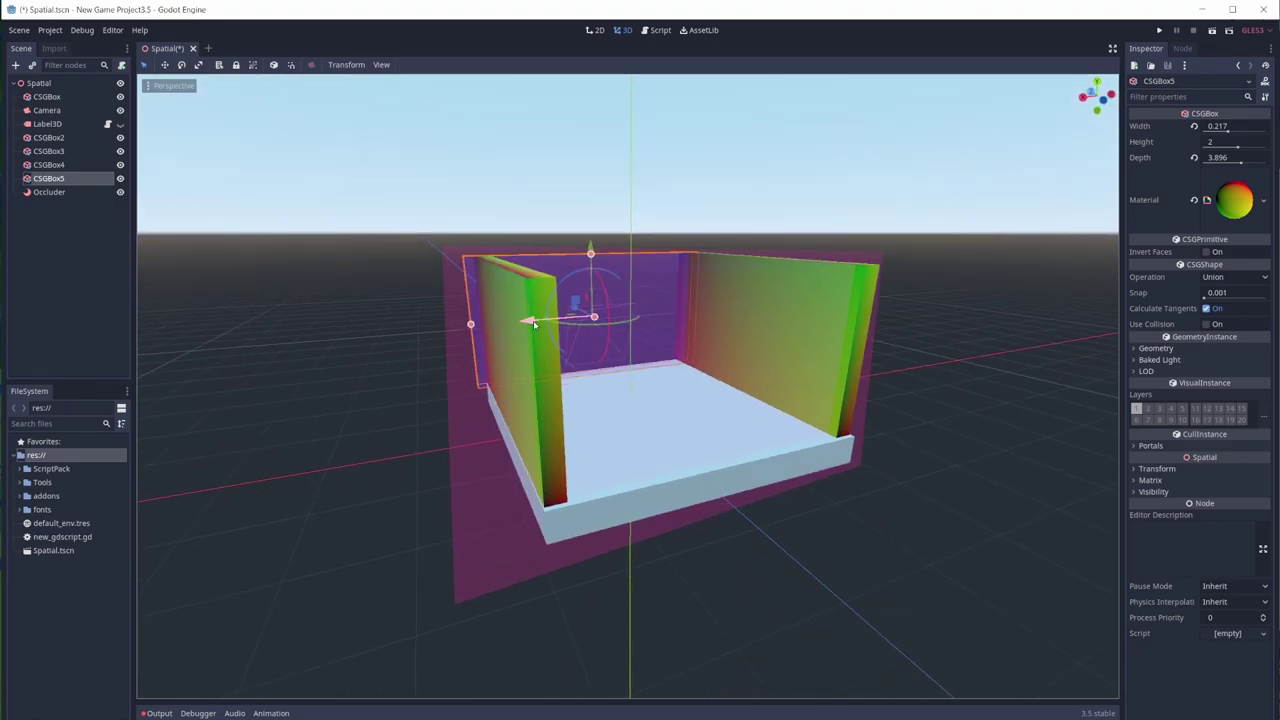
drag(534, 323, 541, 325)
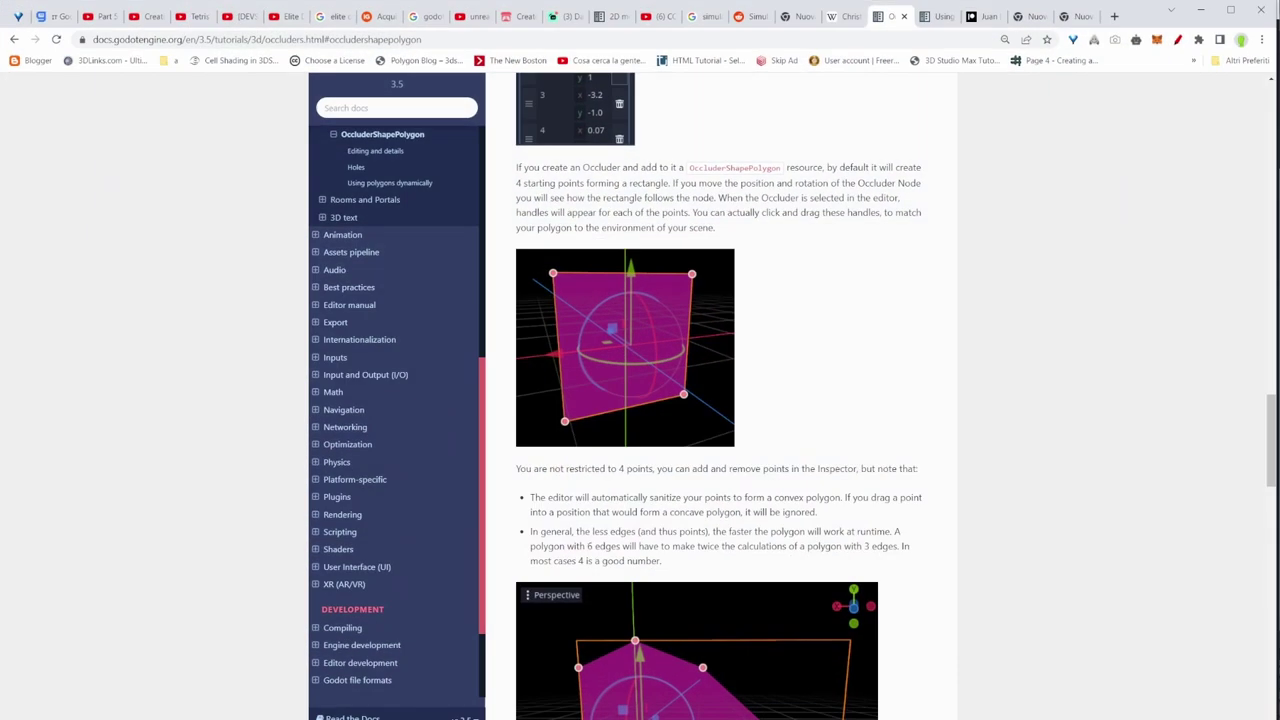
- Scroll through the Occluders docs page's OccluderShapePolygon section
scroll(586, 527, down, 6)
scroll(776, 593, up, 8)
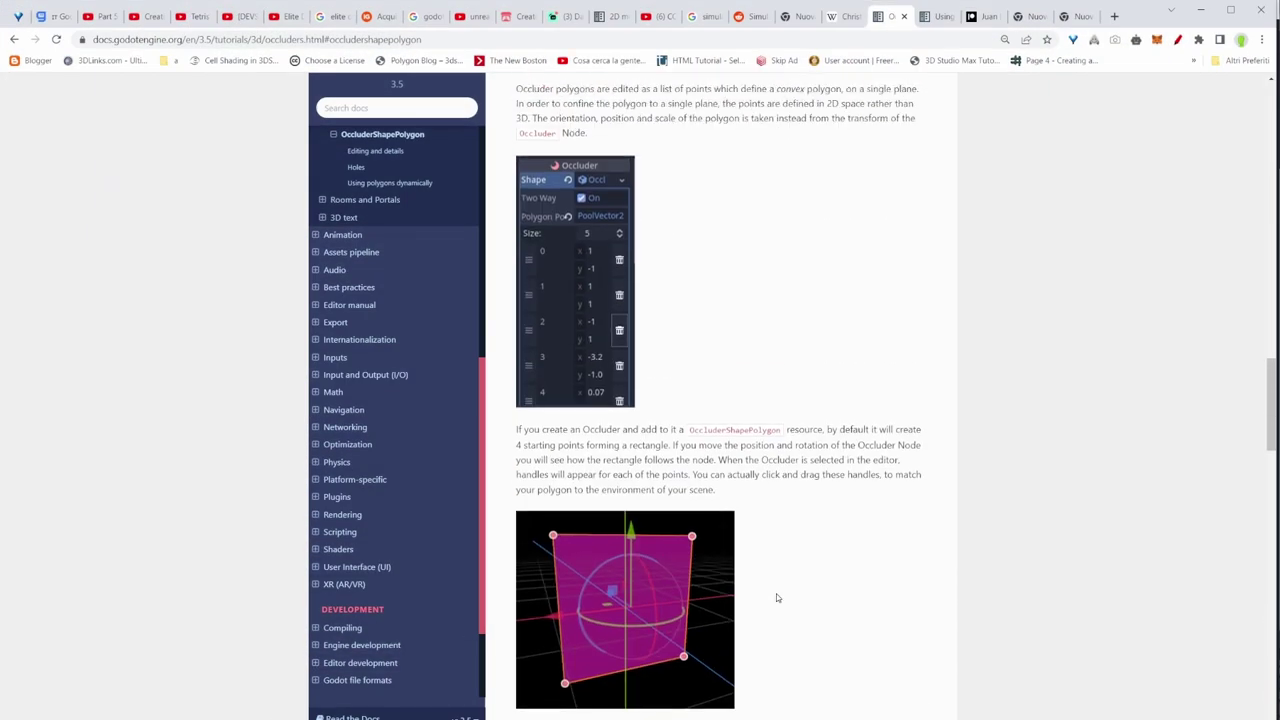
scroll(776, 593, down, 4)
scroll(776, 597, down, 6)
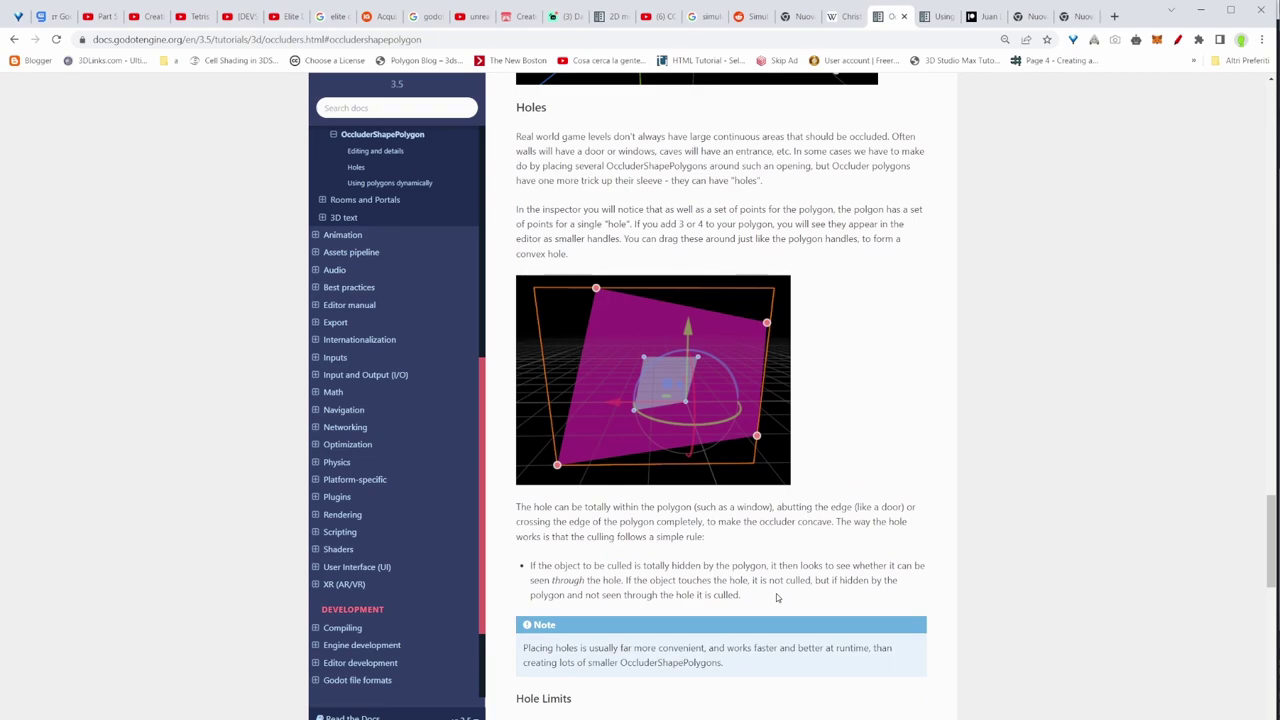
scroll(837, 255, up, 6)
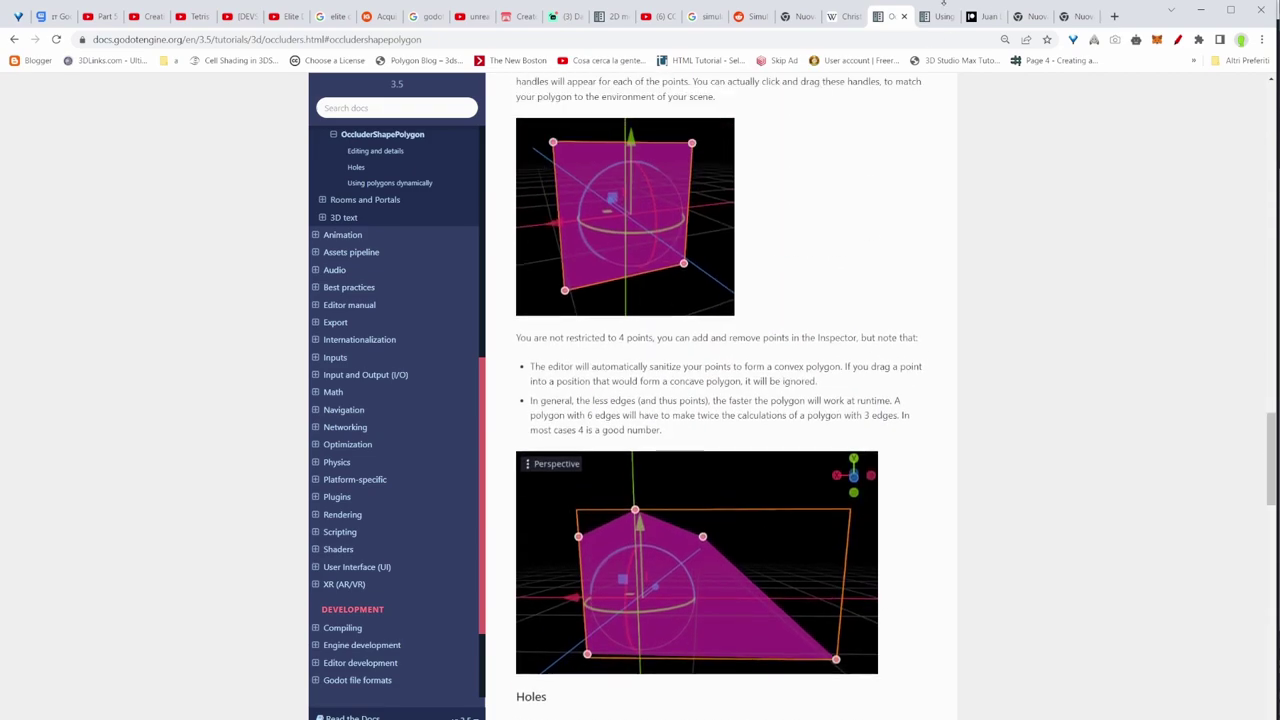
- Go back to the Godot 3.5 release article and scroll to its OccluderShapePolygon part
key(alt+Left)
scroll(846, 406, down, 1)
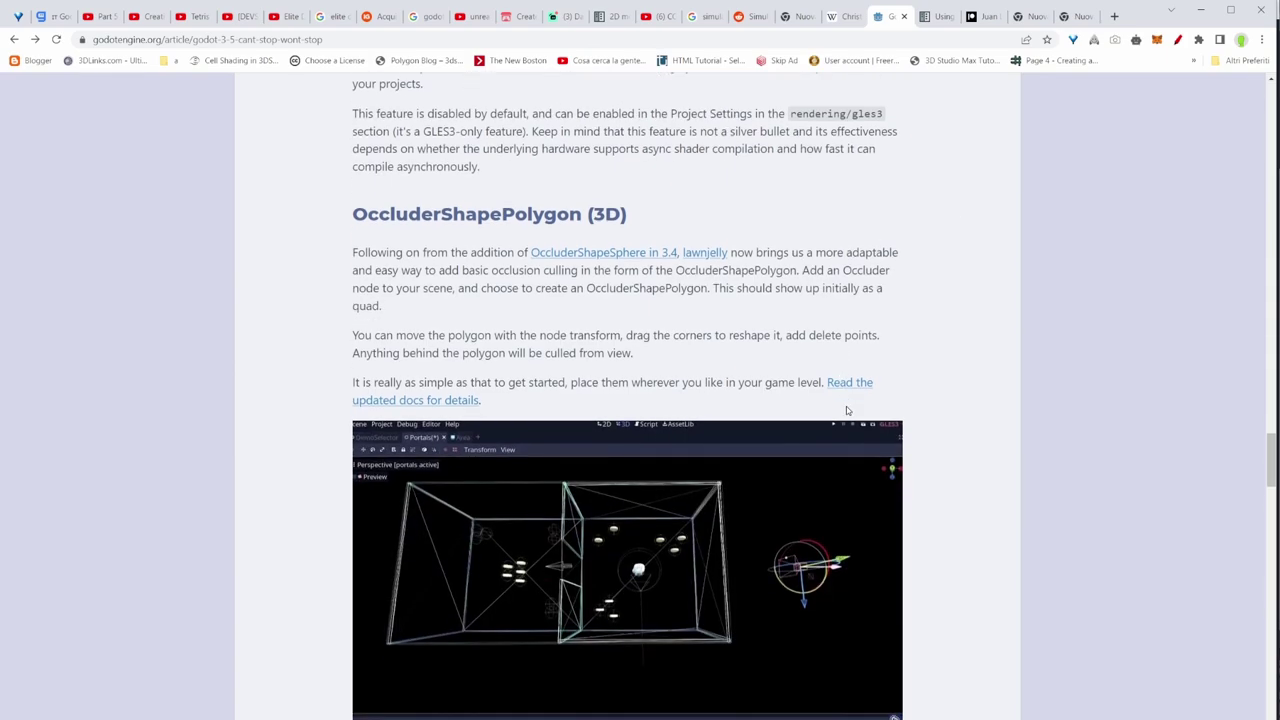
scroll(846, 410, down, 1)
scroll(866, 406, up, 1)
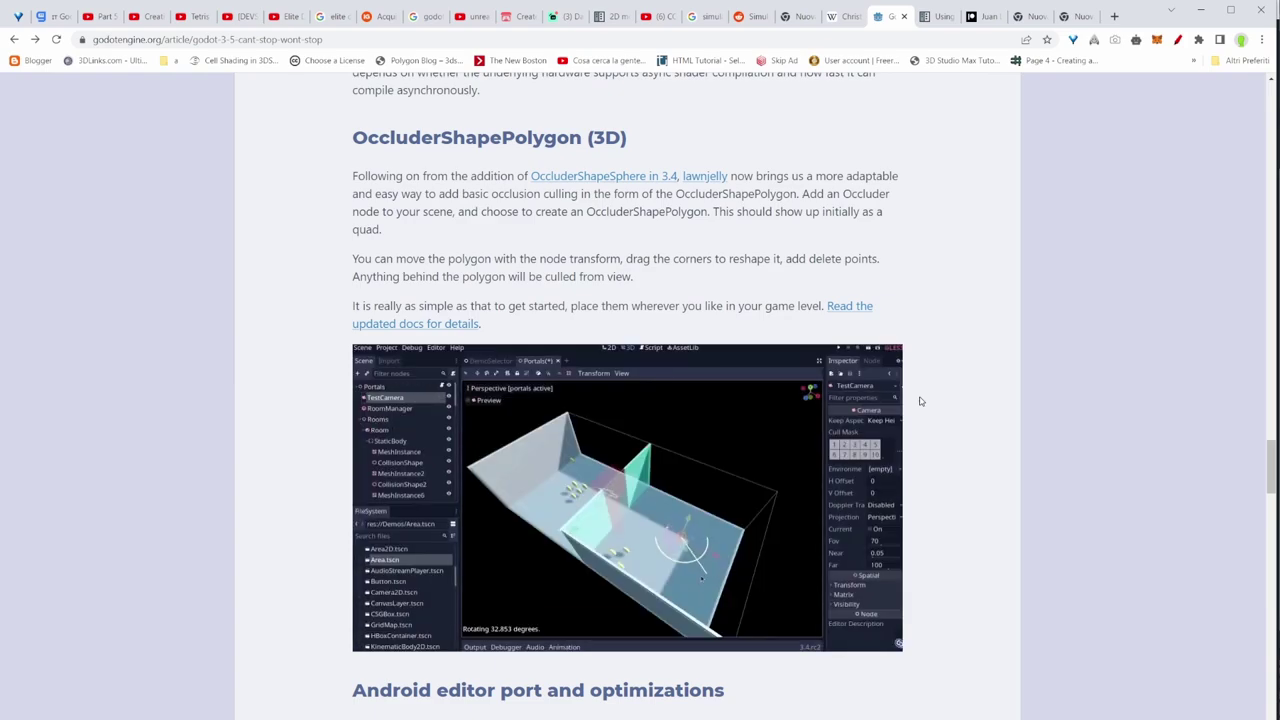
scroll(938, 380, up, 1)
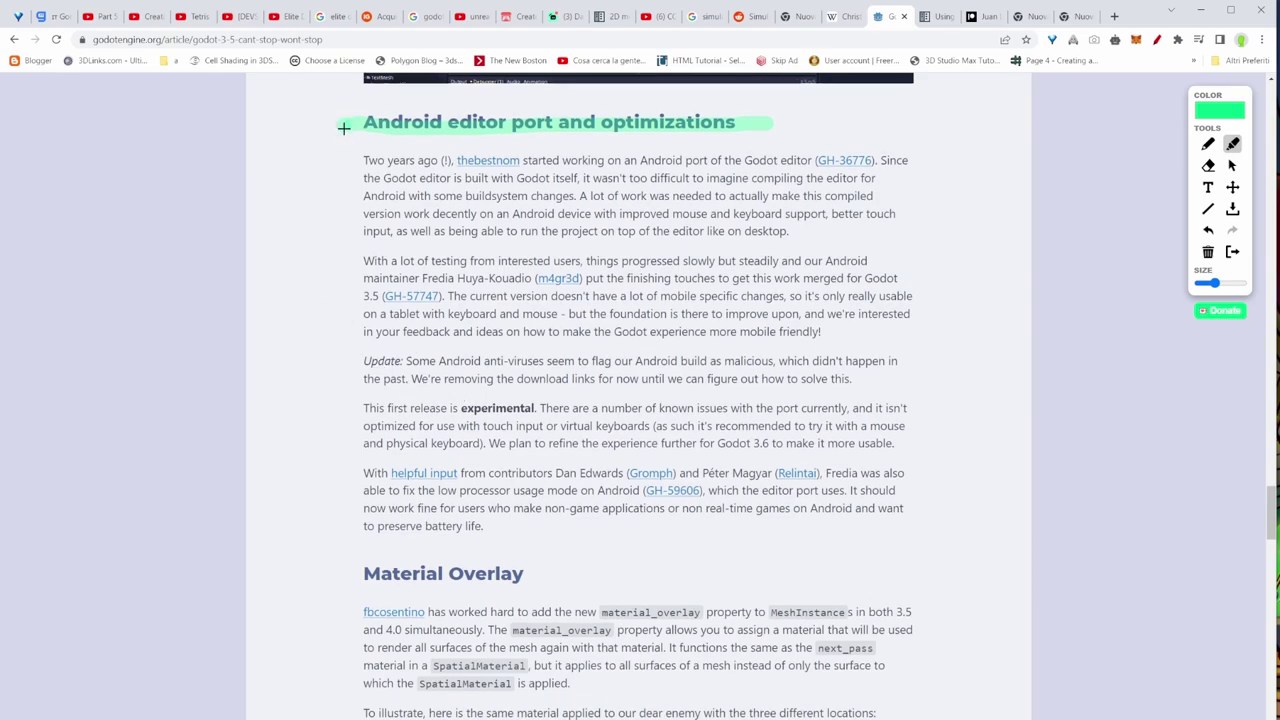
- Loop a green annotation around the 'Android editor port and optimizations' section, then scroll to 'Material Overlay'
mouse_move(343, 128)
mouse_down()
mouse_move(347, 540)
mouse_move(506, 571)
mouse_move(898, 559)
mouse_move(932, 519)
mouse_move(928, 129)
mouse_move(881, 109)
mouse_move(758, 117)
mouse_up()
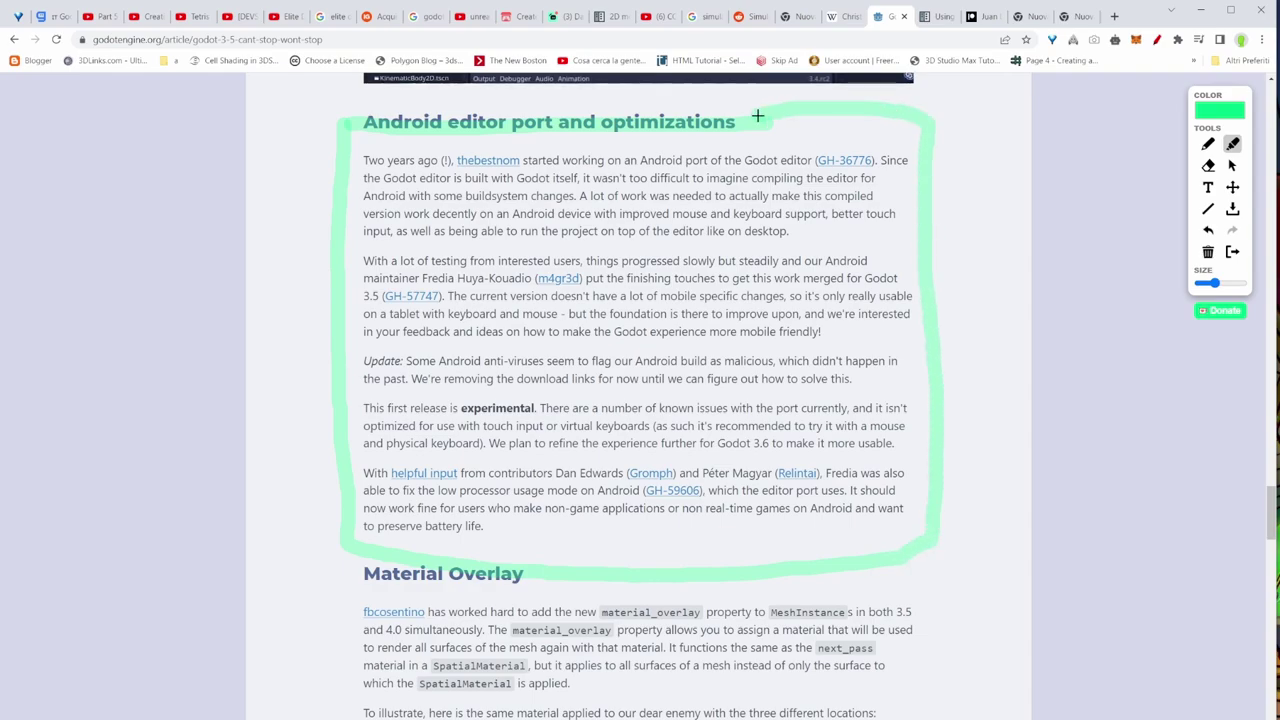
scroll(889, 380, down, 1)
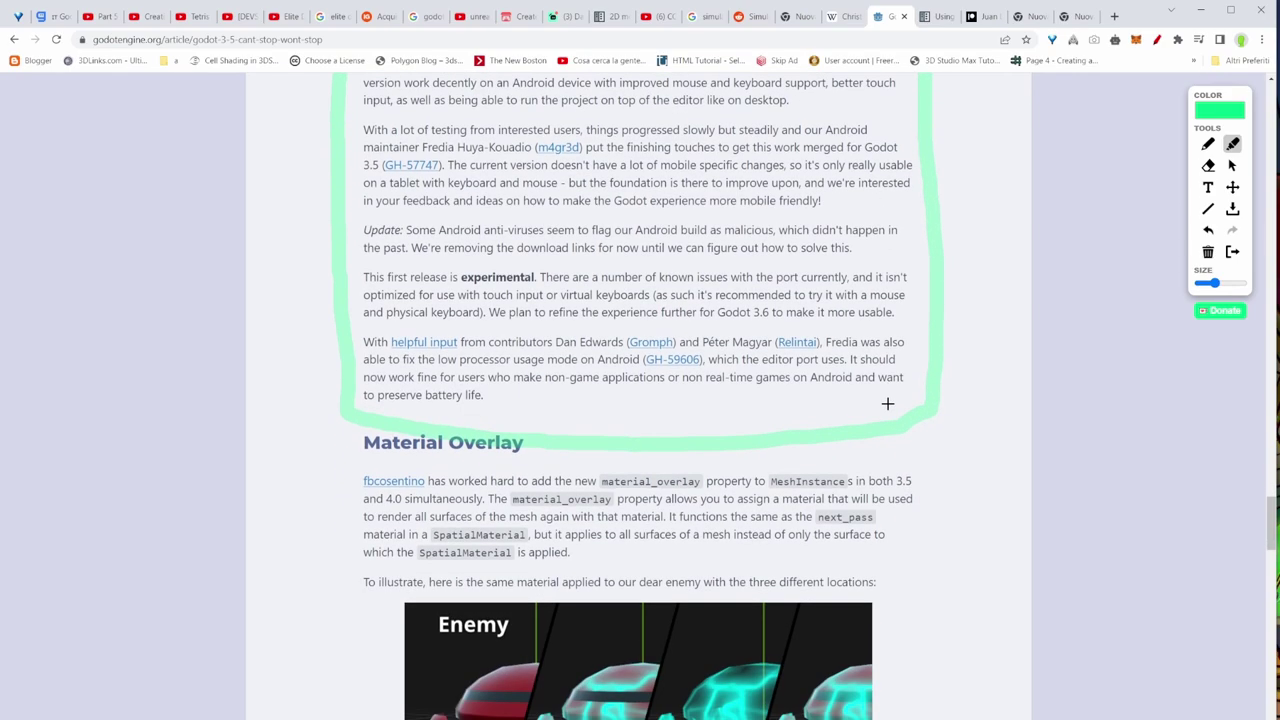
scroll(895, 420, down, 2)
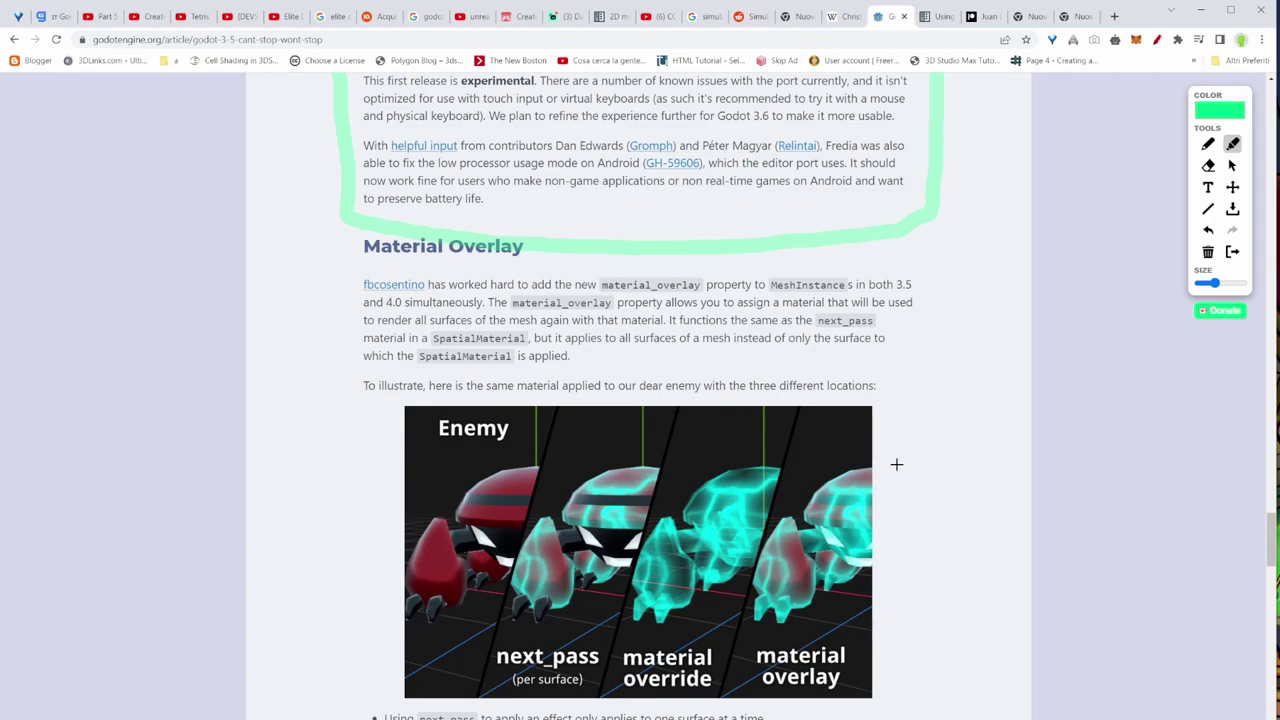
scroll(896, 464, down, 1)
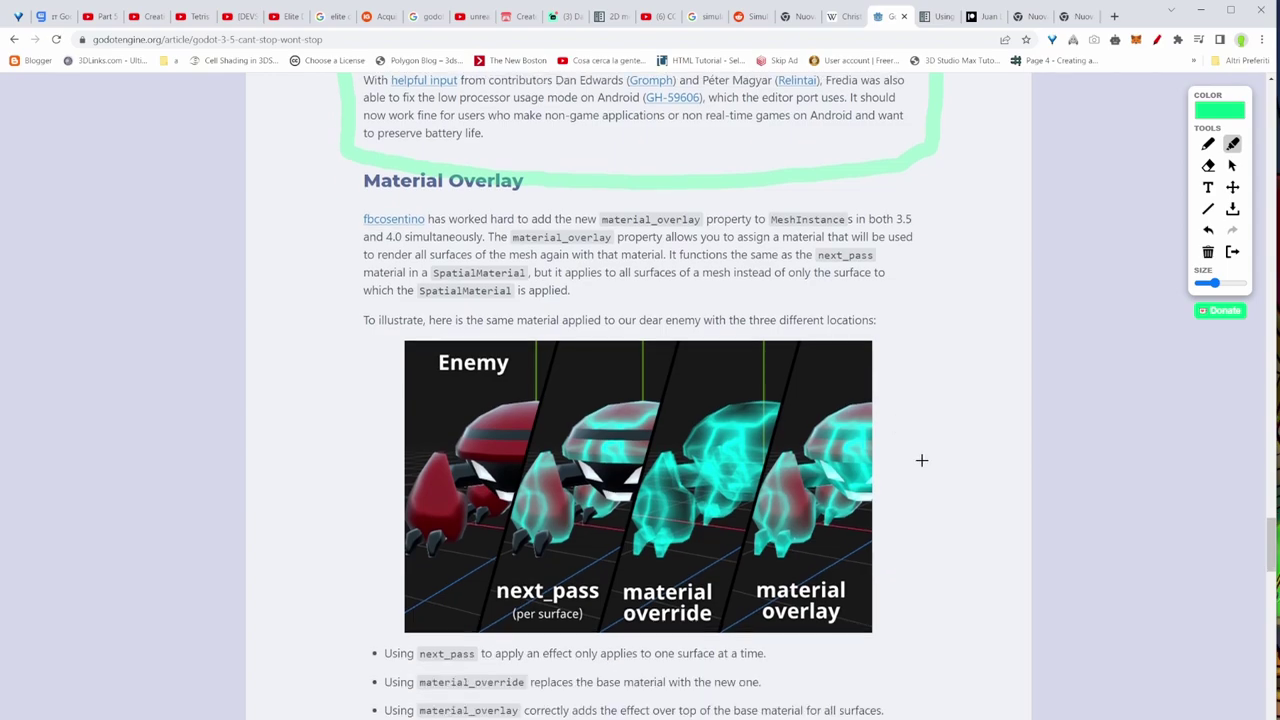
scroll(921, 460, down, 2)
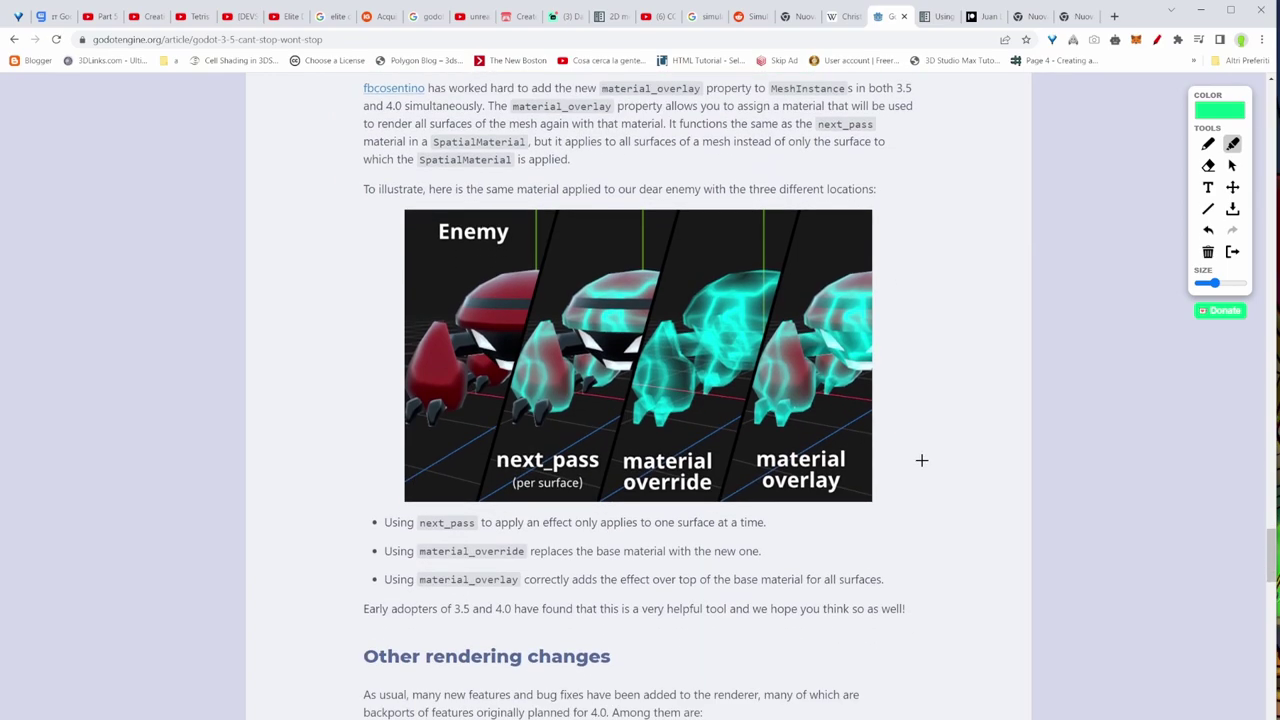
scroll(921, 460, up, 1)
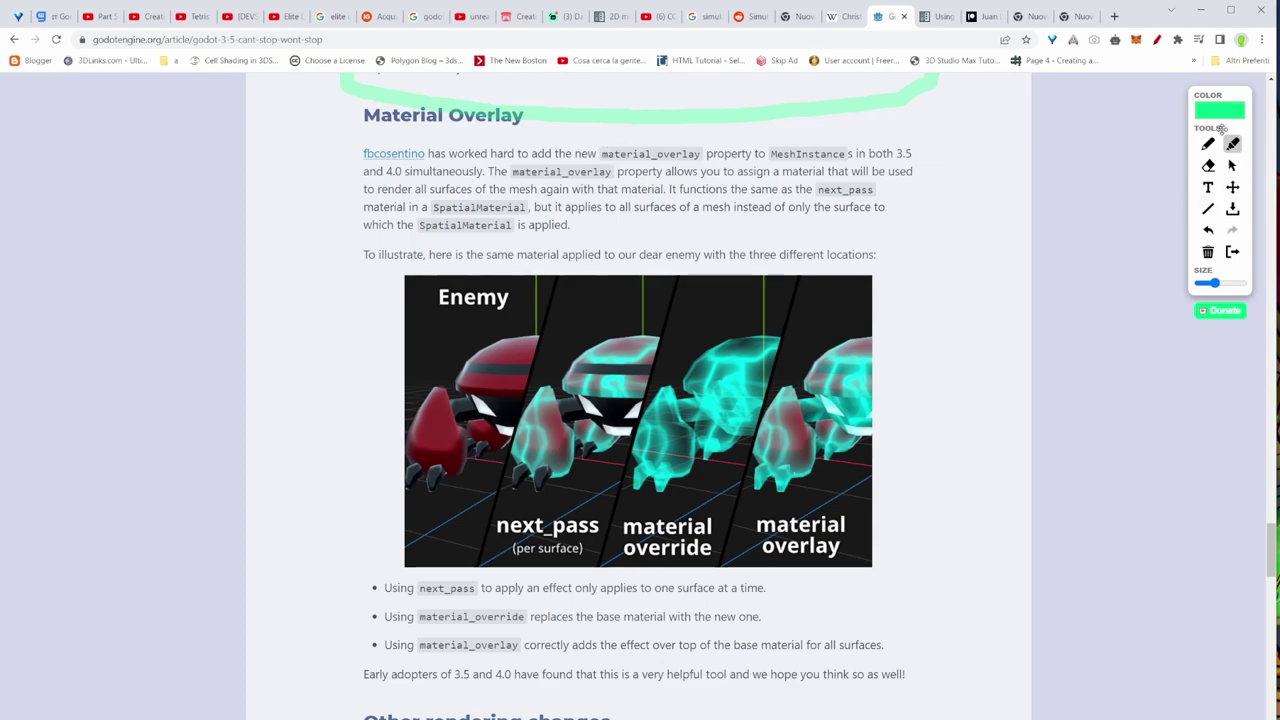
- Change the annotation pen to light cyan and start highlighting the first 'Other rendering changes' bullet
click(1219, 112)
click(1276, 227)
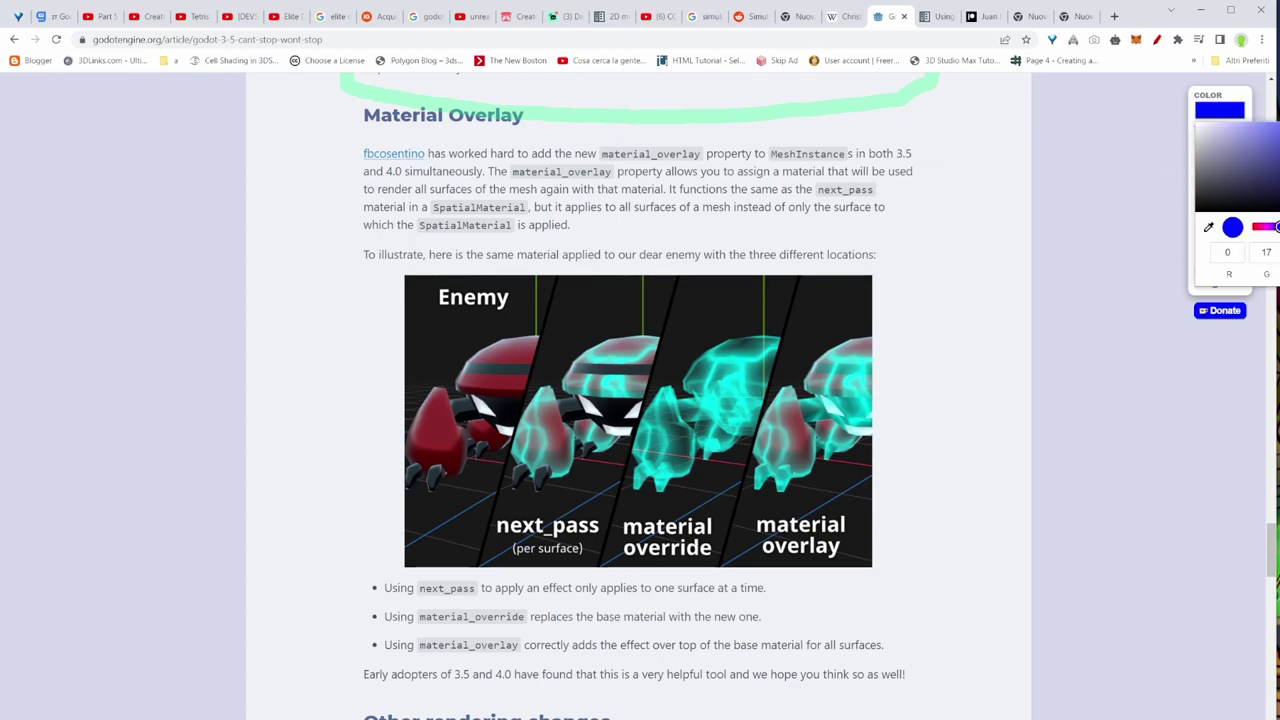
click(1272, 148)
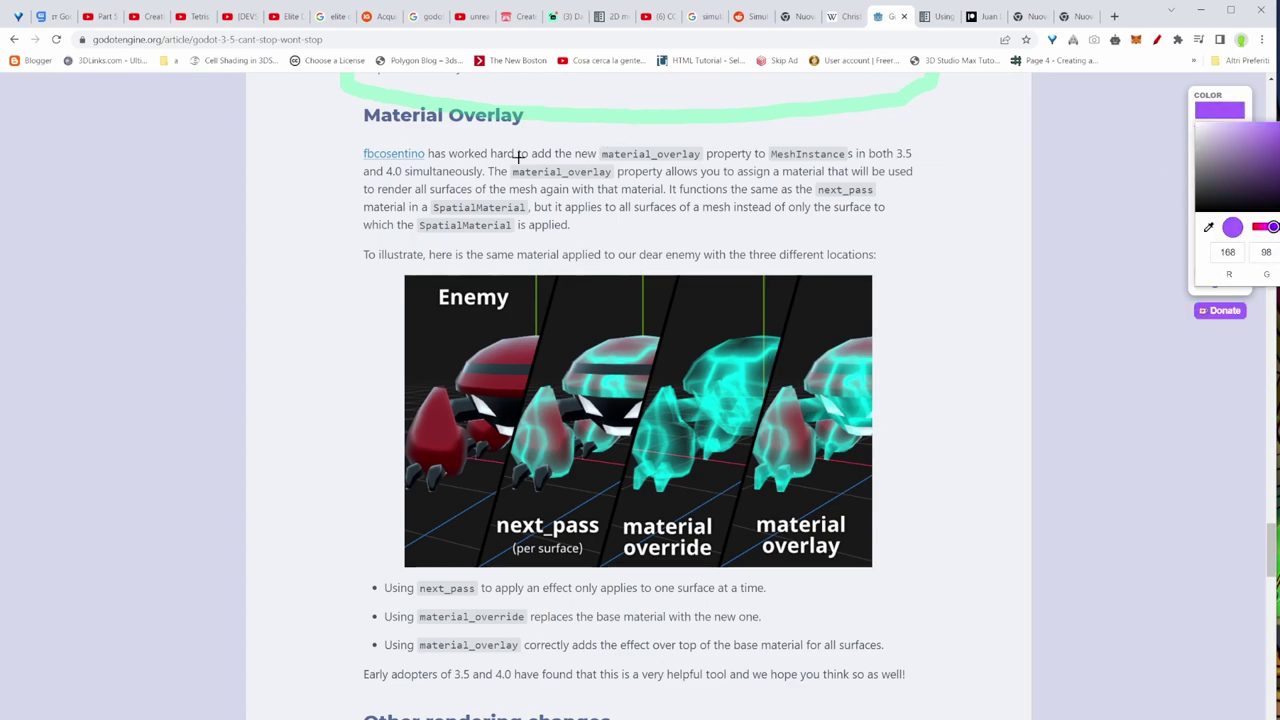
mouse_move(335, 130)
mouse_down()
mouse_move(566, 111)
mouse_move(323, 111)
mouse_move(340, 134)
mouse_up()
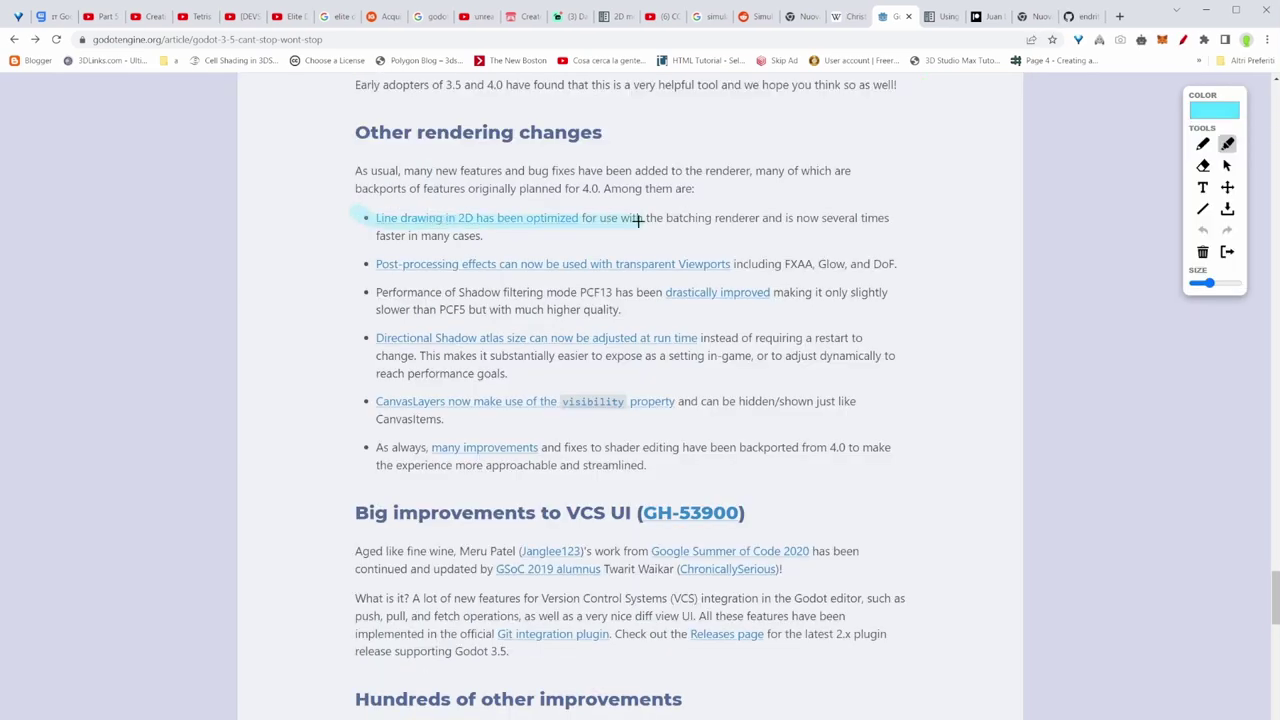
- Highlight in cyan the line-drawing, Directional Shadow atlas, CanvasLayers visibility and shader-editing bullets, line by line
drag(730, 220, 852, 221)
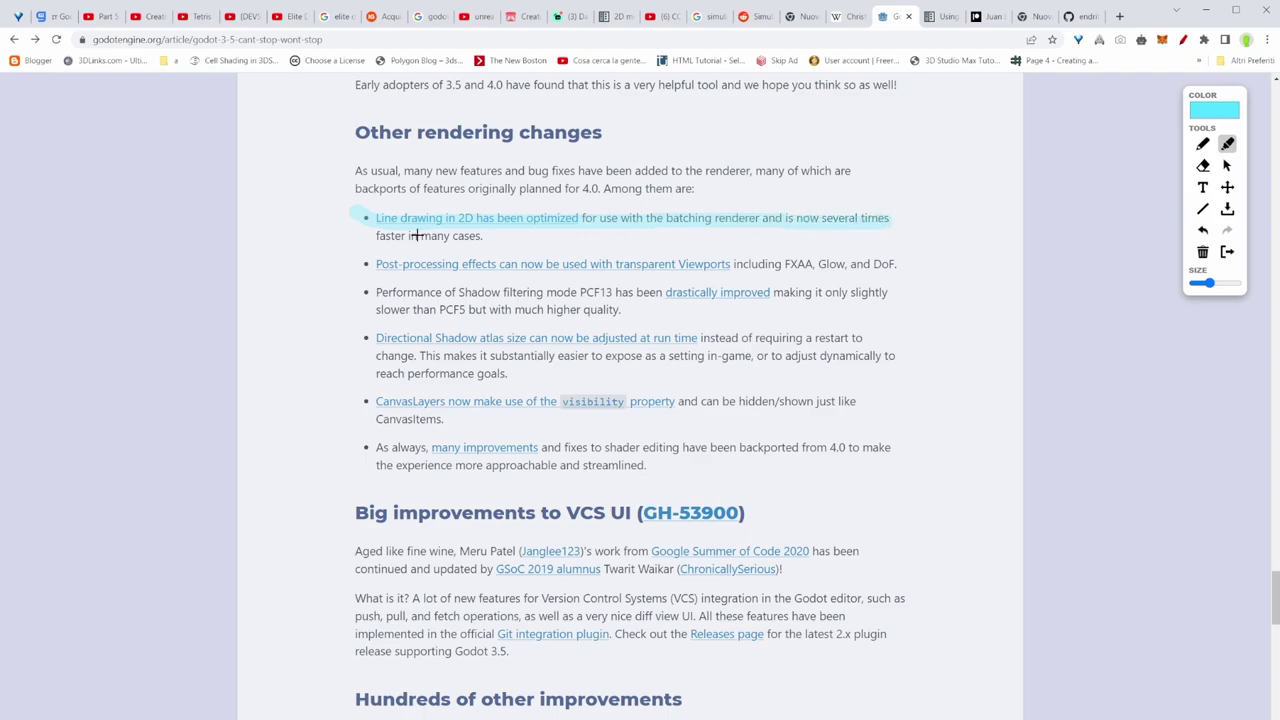
drag(370, 239, 498, 241)
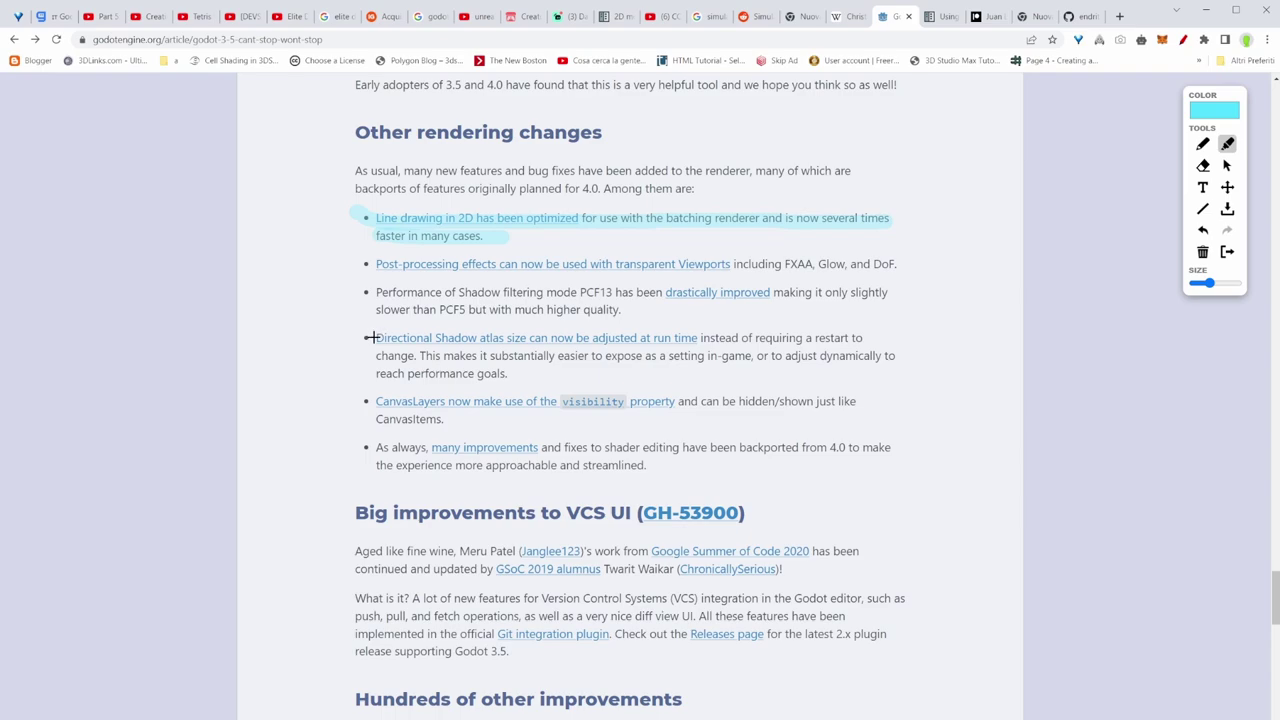
drag(371, 338, 846, 339)
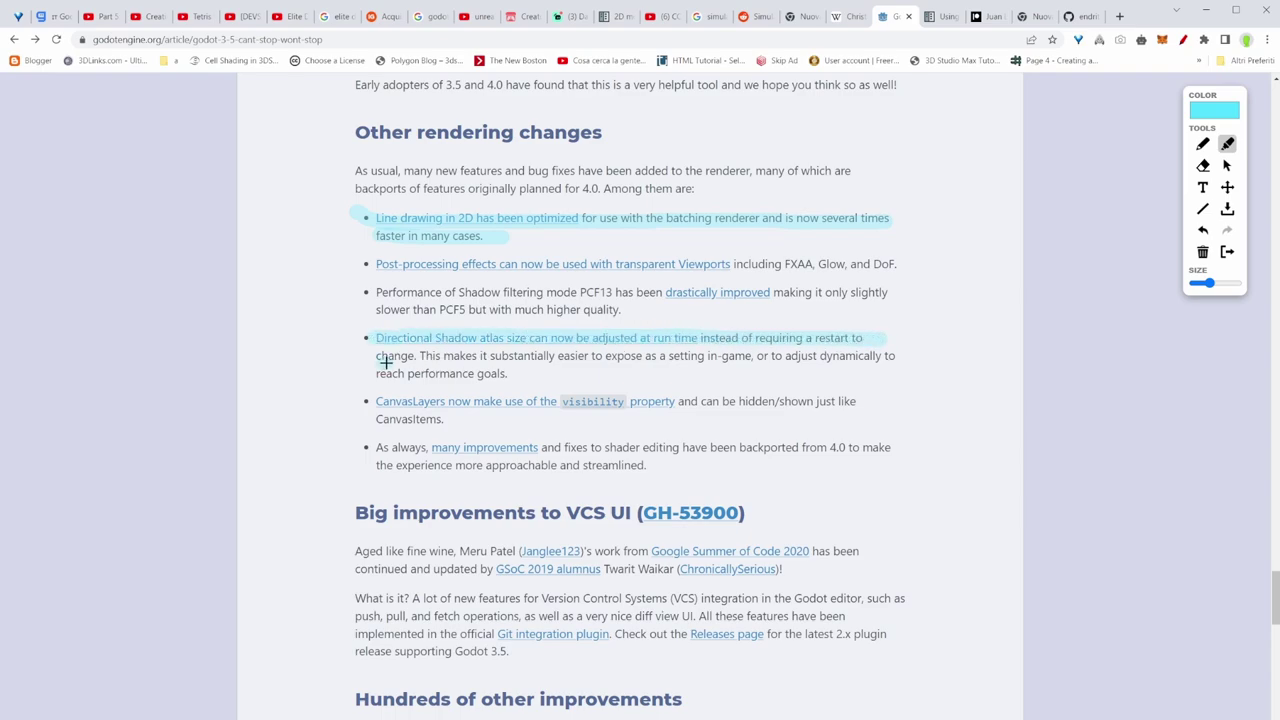
drag(385, 363, 866, 363)
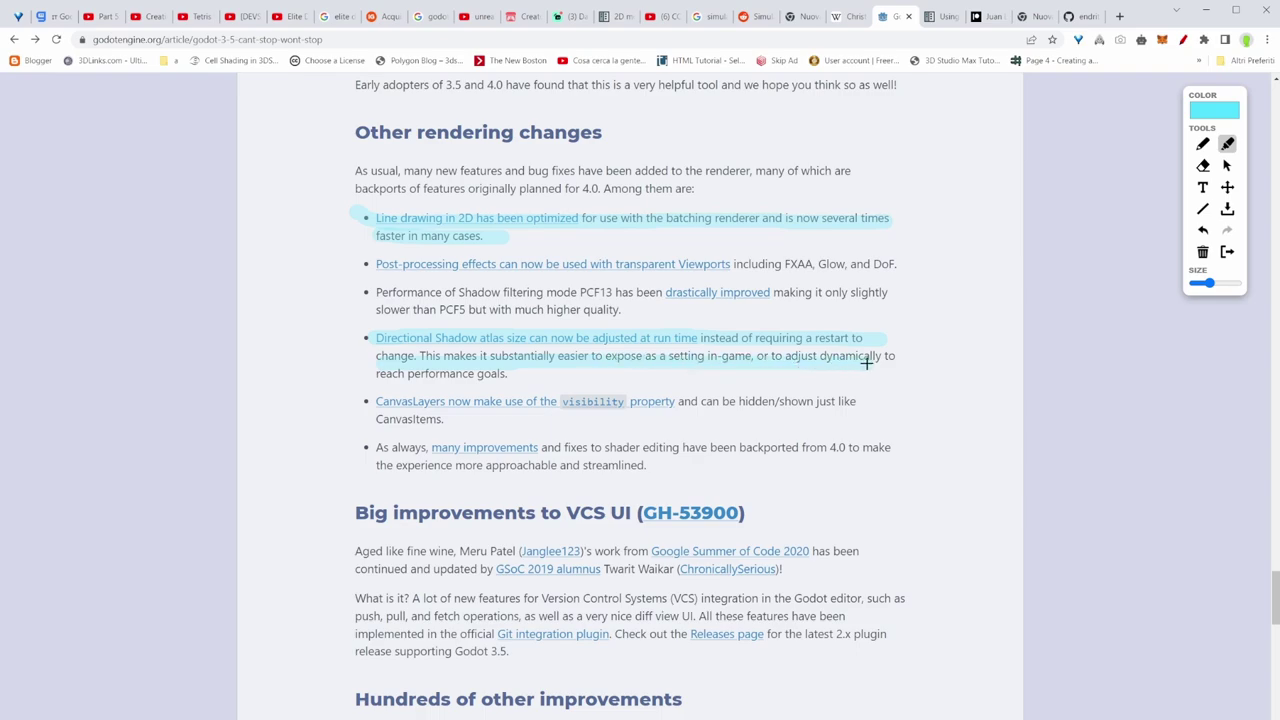
drag(373, 376, 530, 381)
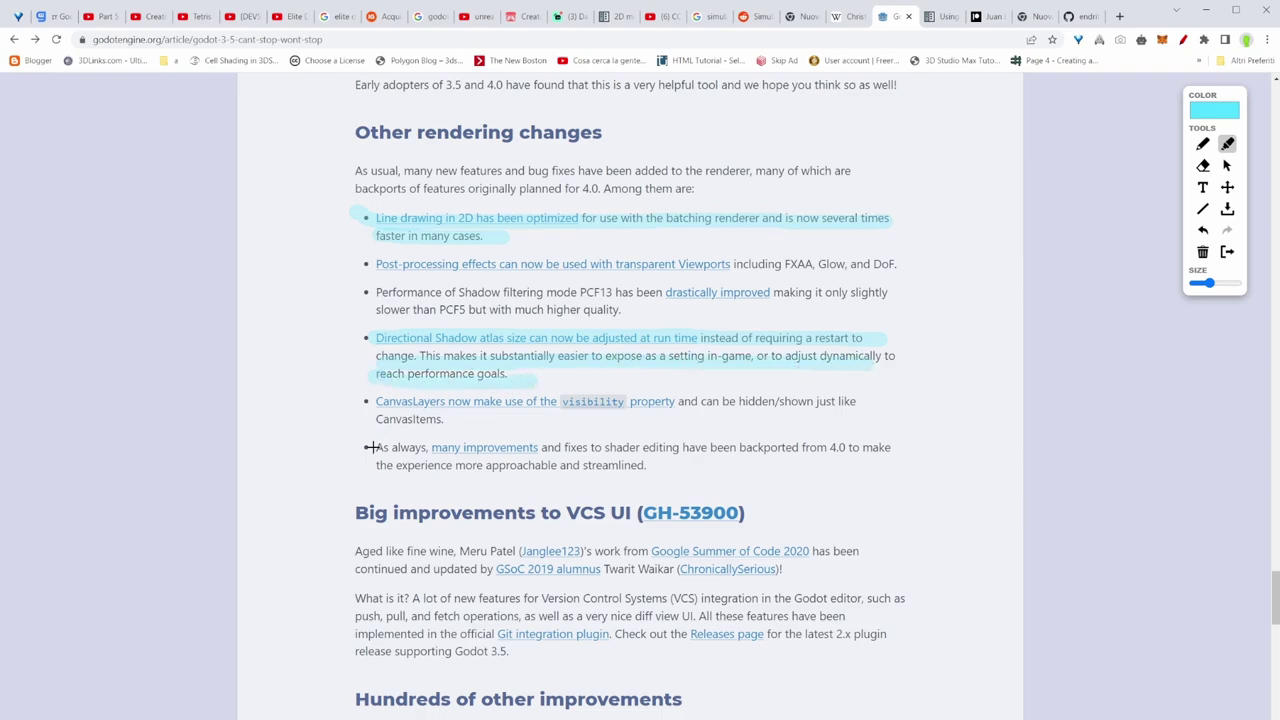
drag(376, 404, 810, 405)
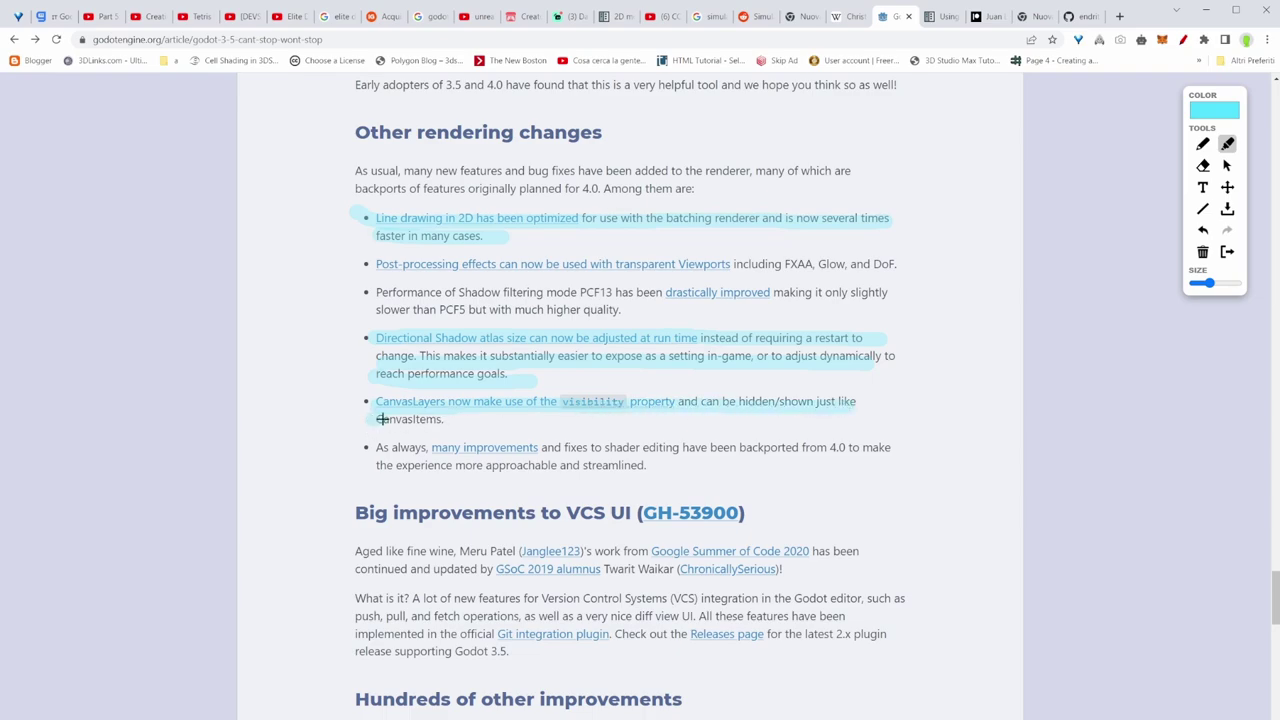
drag(381, 419, 475, 433)
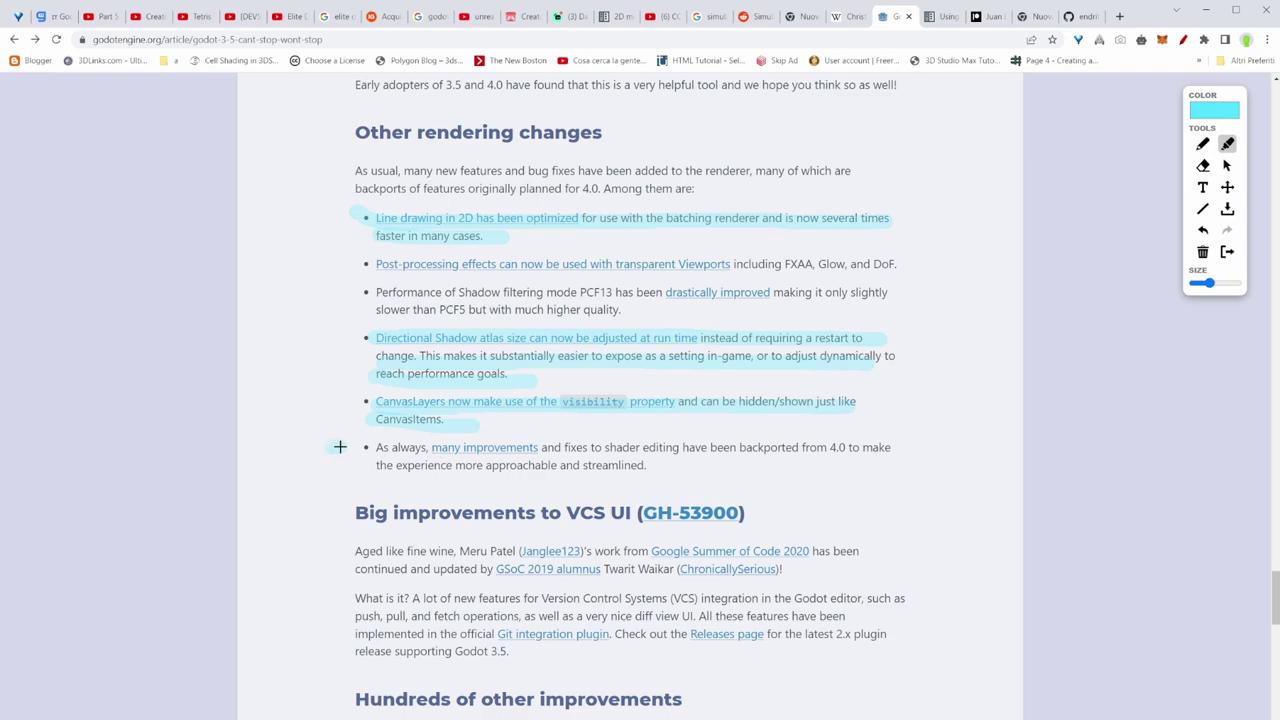
drag(340, 447, 874, 449)
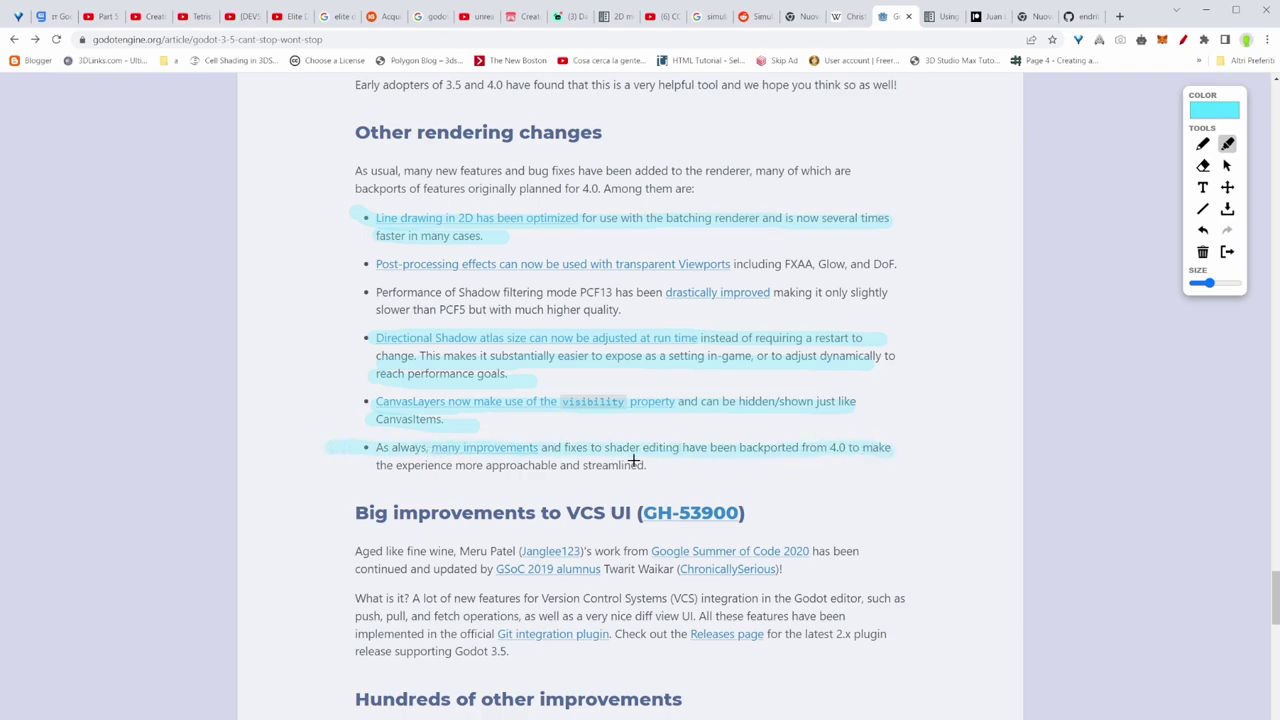
drag(372, 466, 678, 470)
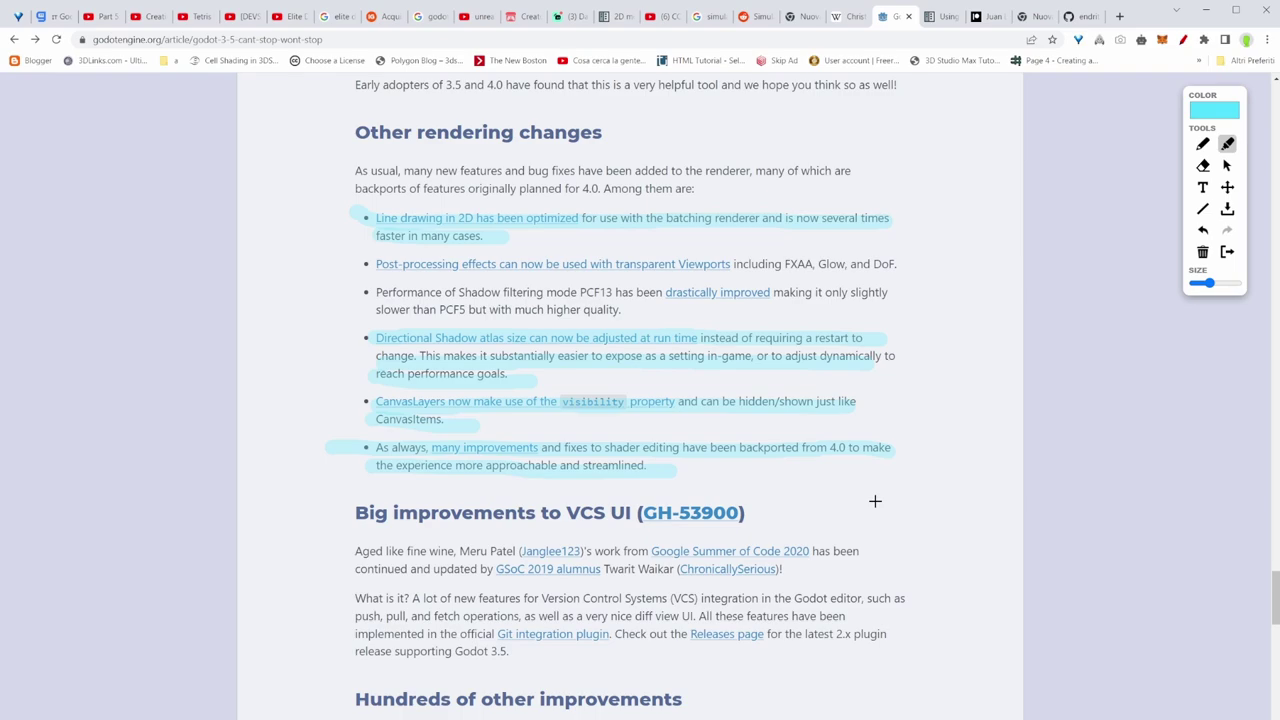
scroll(772, 494, down, 1)
scroll(772, 494, up, 1)
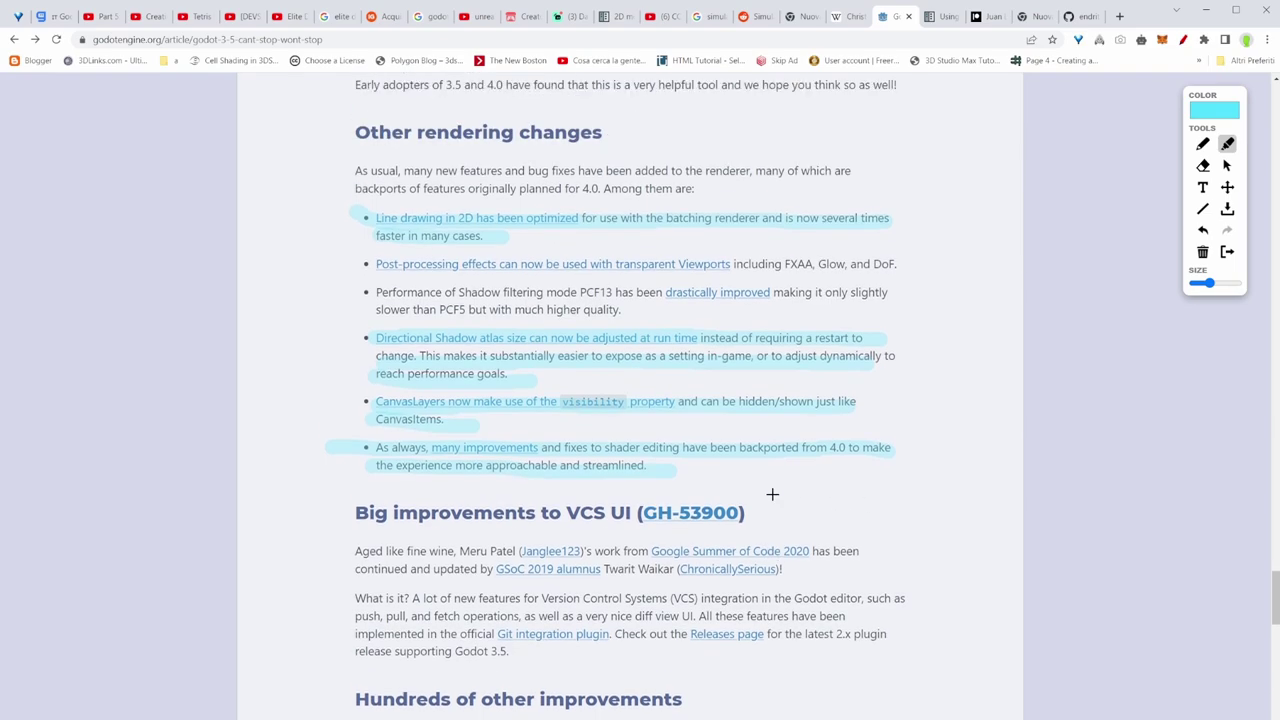